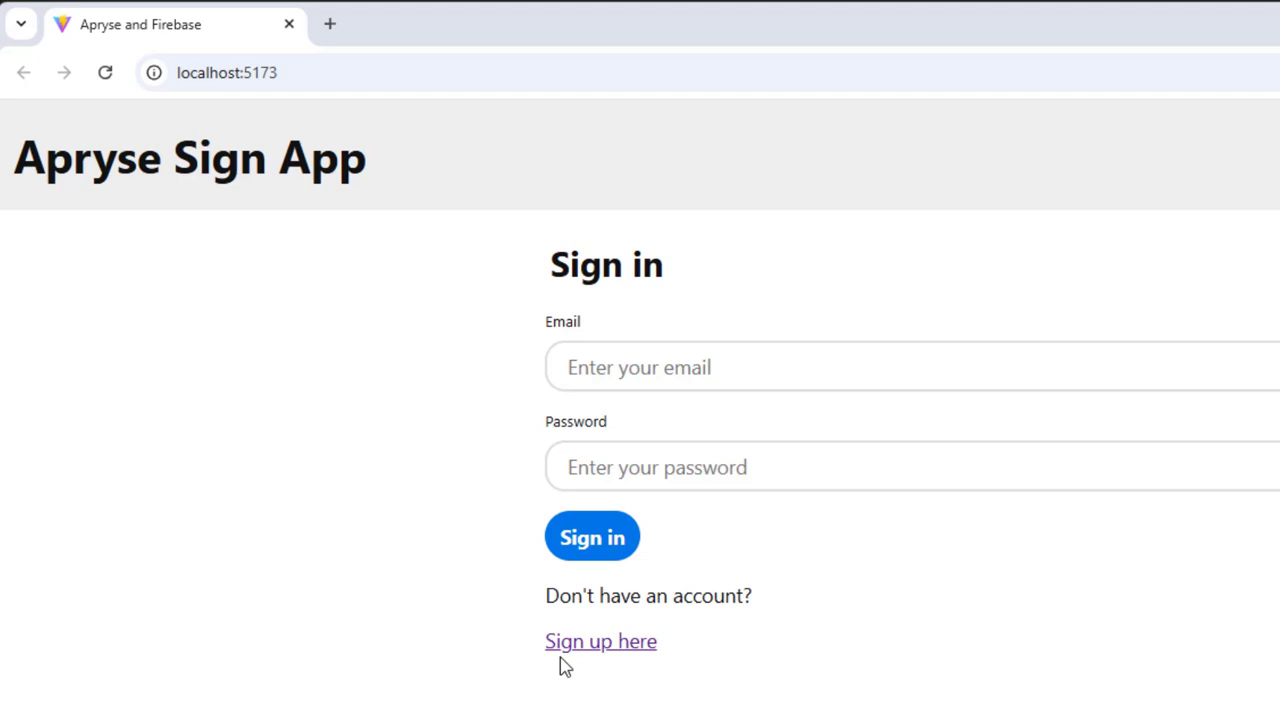
Register the first user's account with their name, e-mail and password, accepting the password warning.
left_click(565, 645)
type("andy")
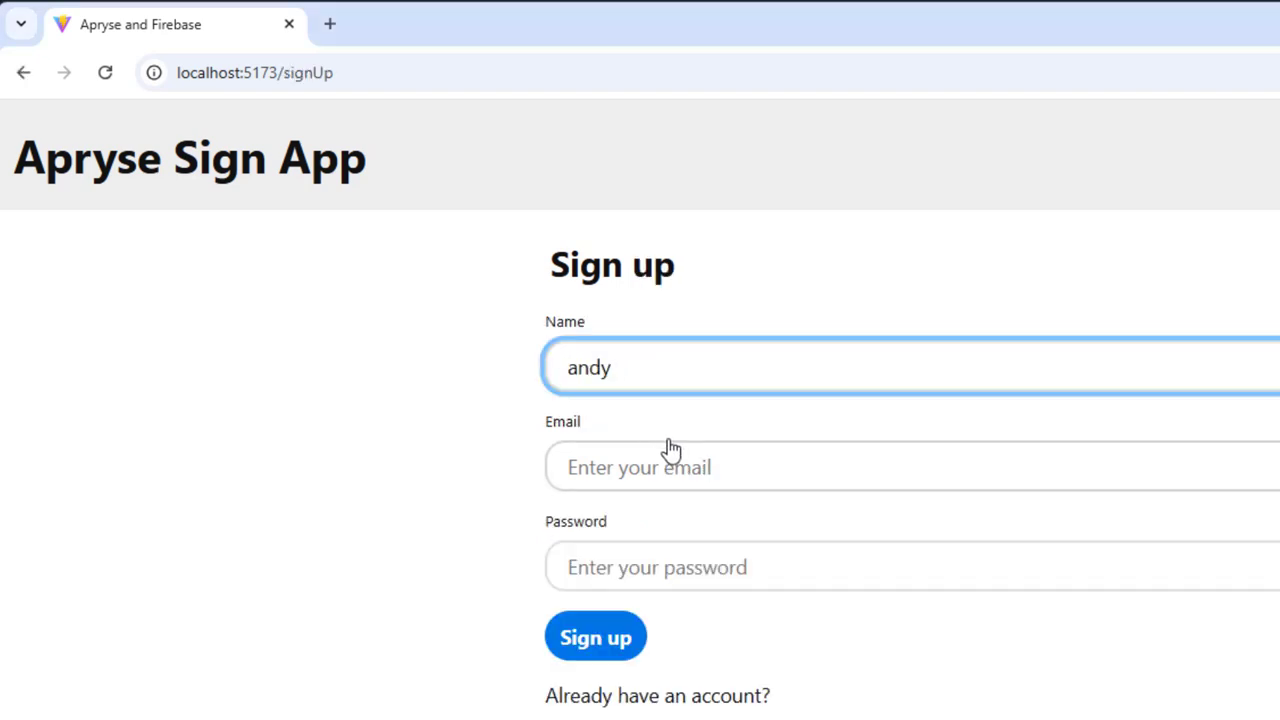
left_click(670, 452)
type("an")
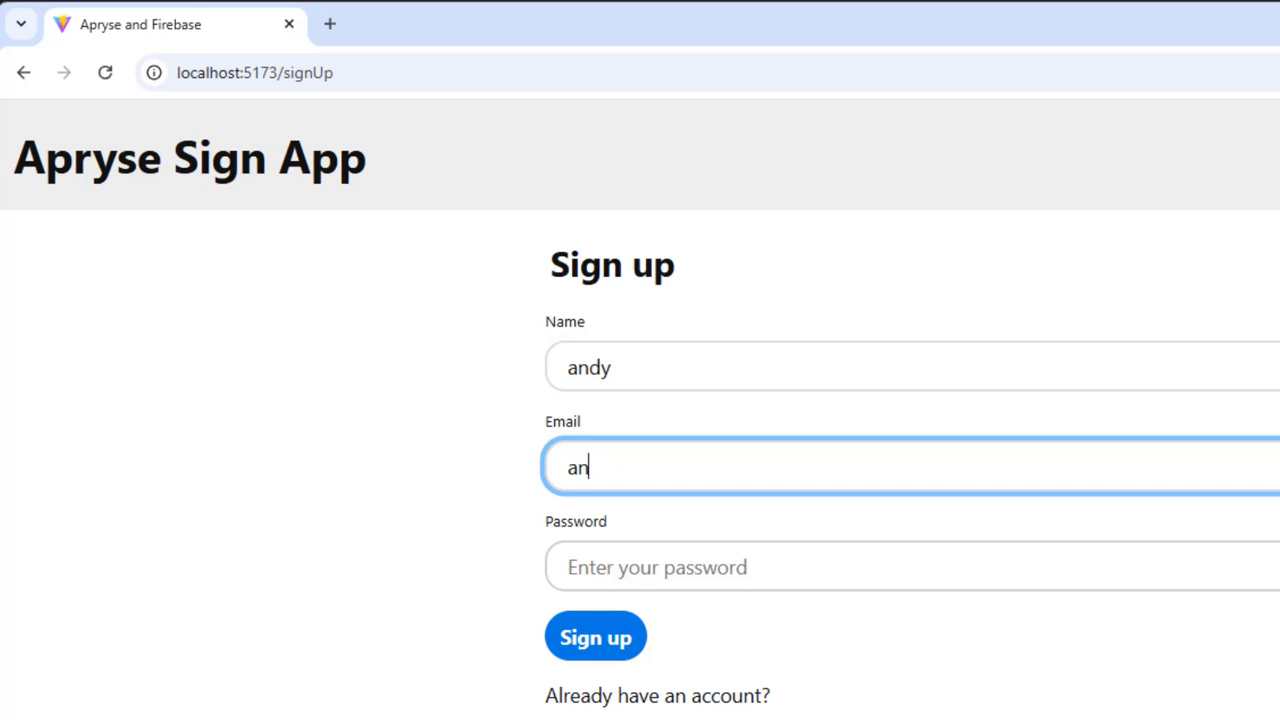
type("dy@aa")
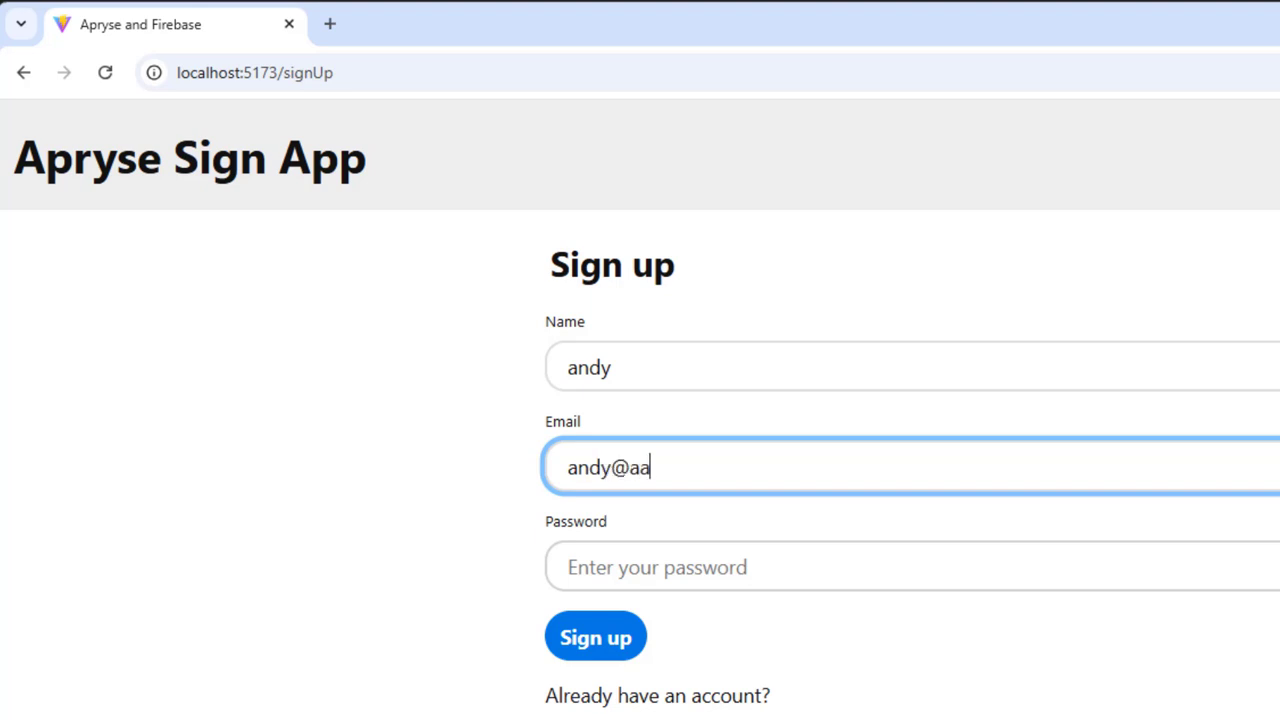
type("rdvark.test")
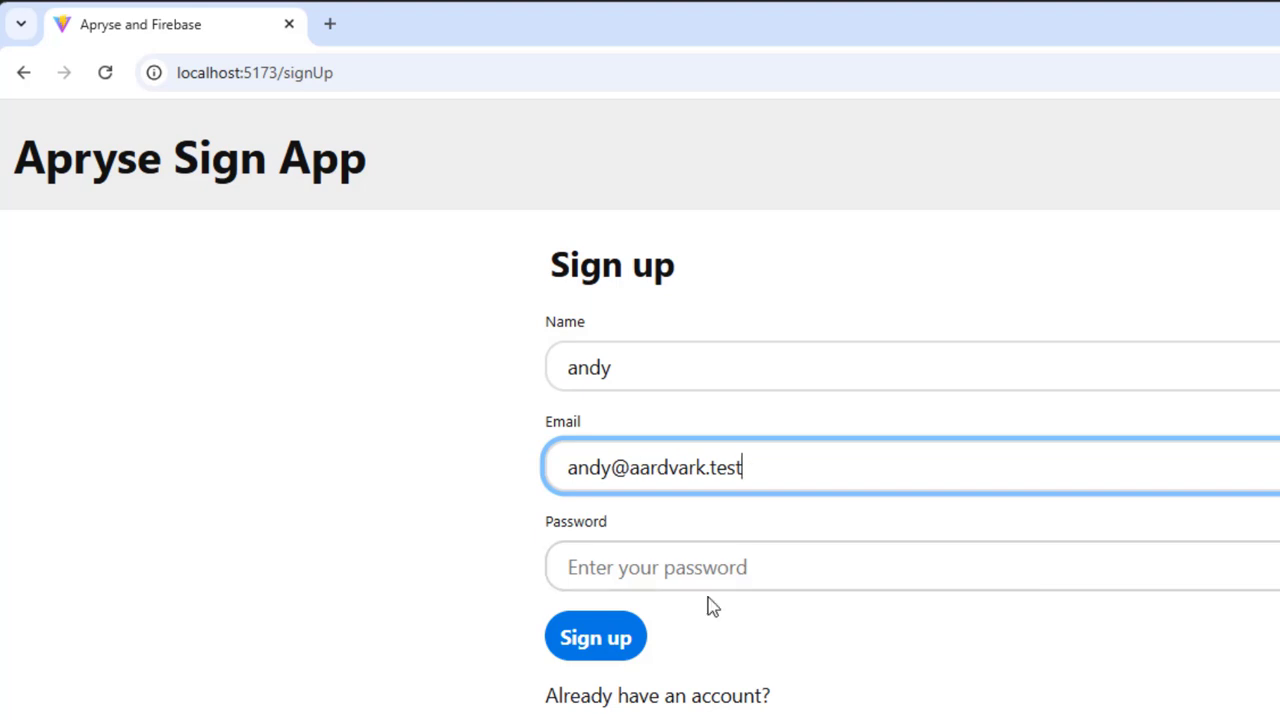
left_click(637, 562)
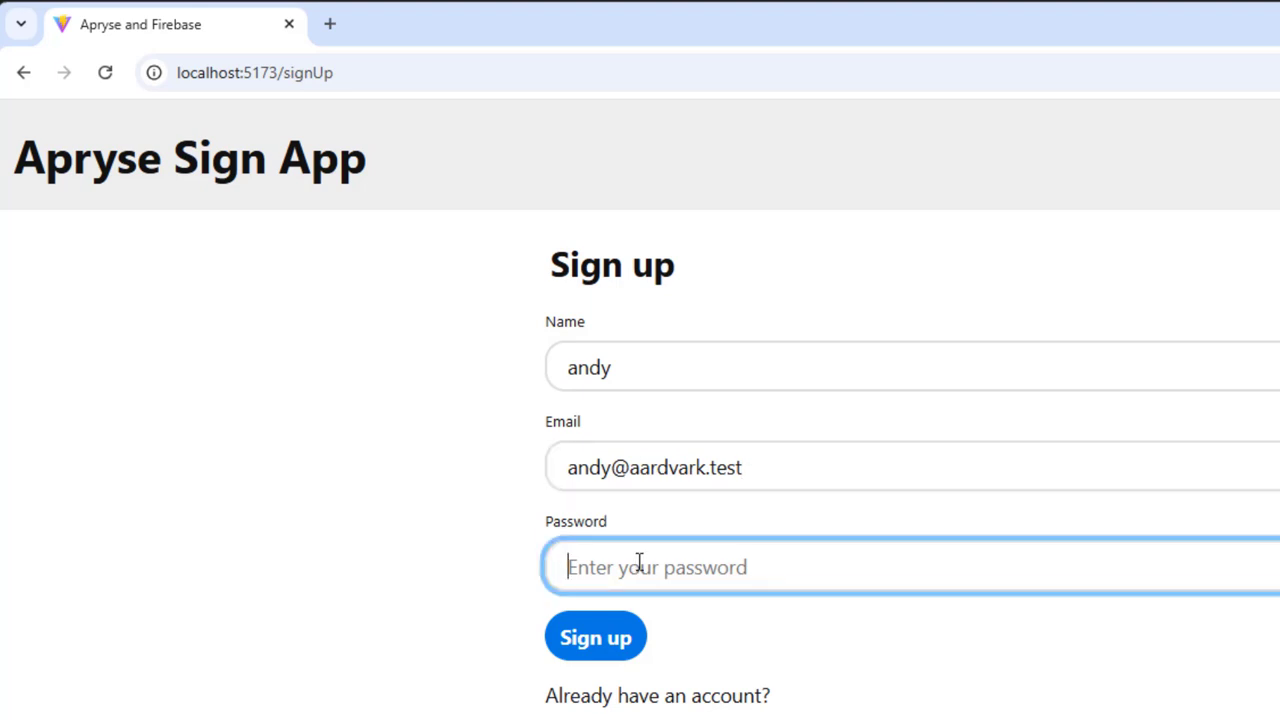
type("passwo")
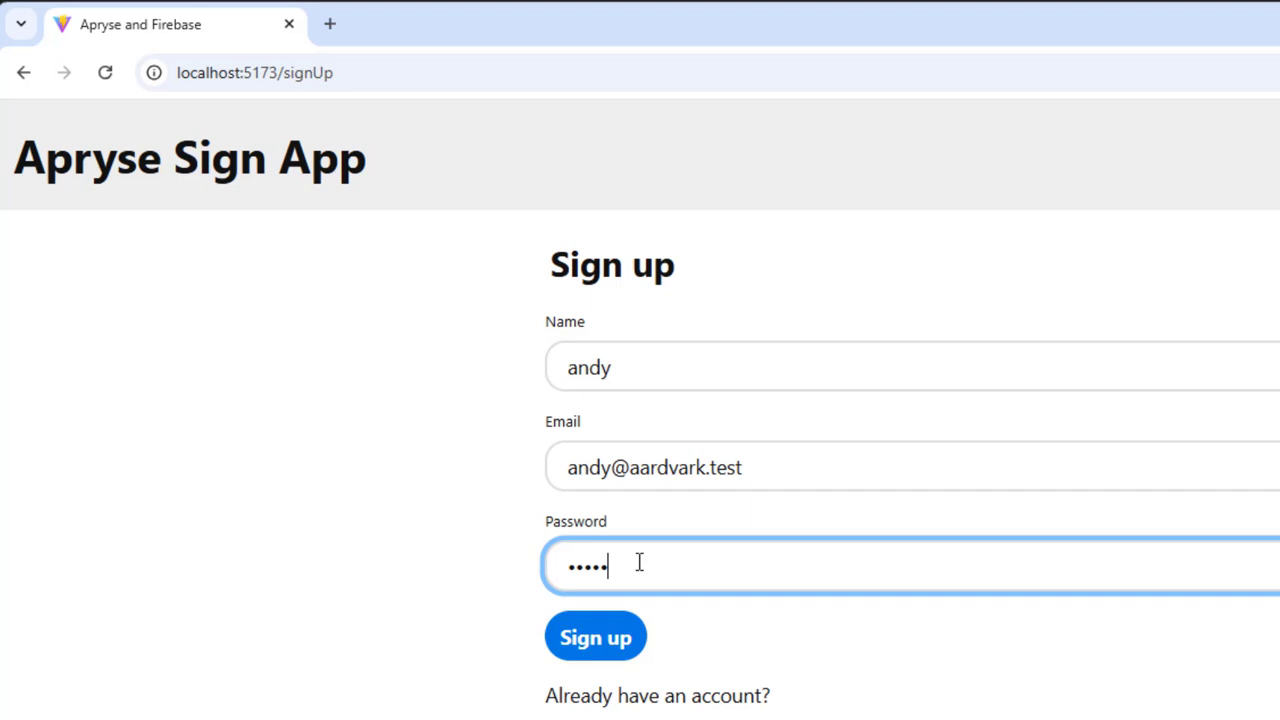
left_click(640, 640)
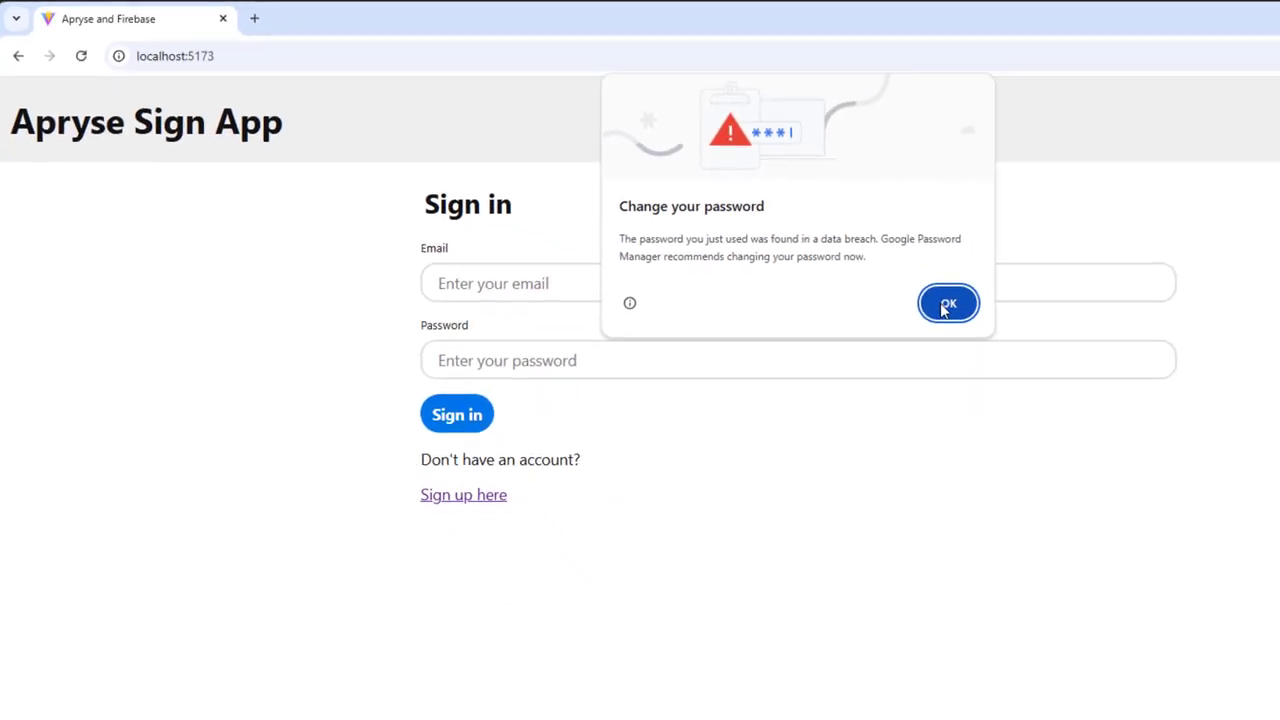
left_click(946, 305)
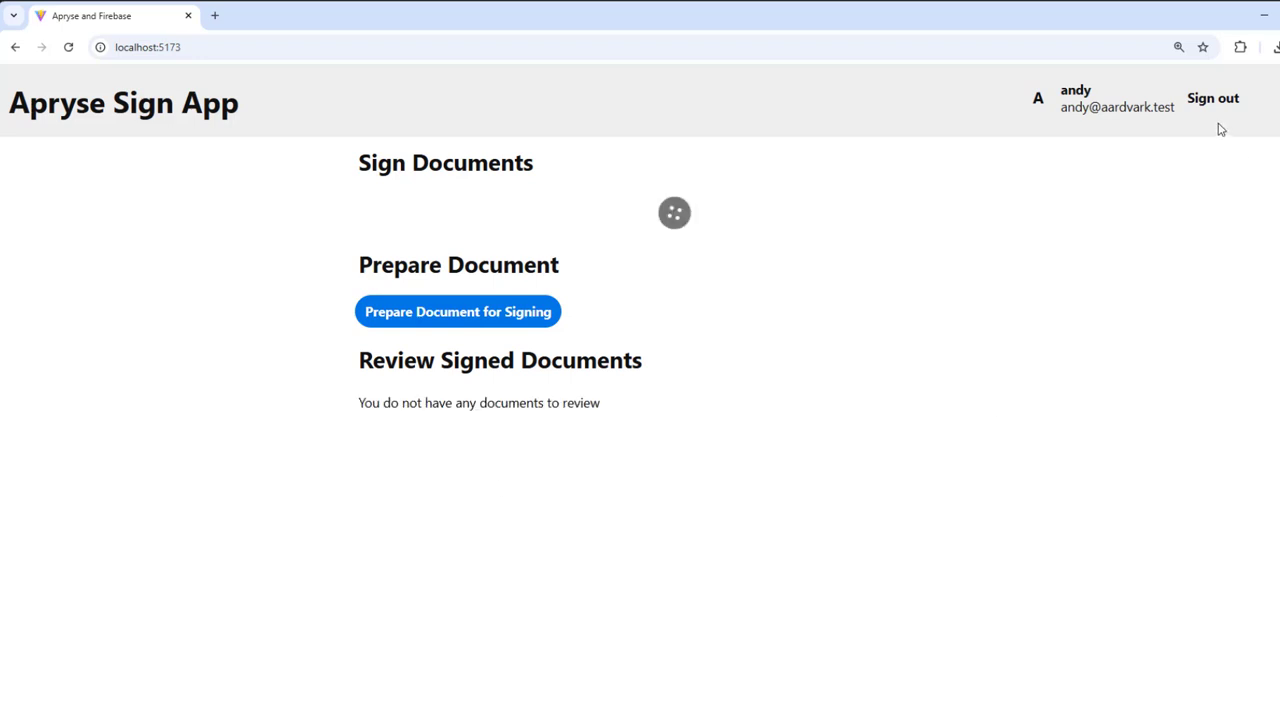
Sign out and register the second user with their name, e-mail address and password.
left_click(1214, 104)
left_click(391, 417)
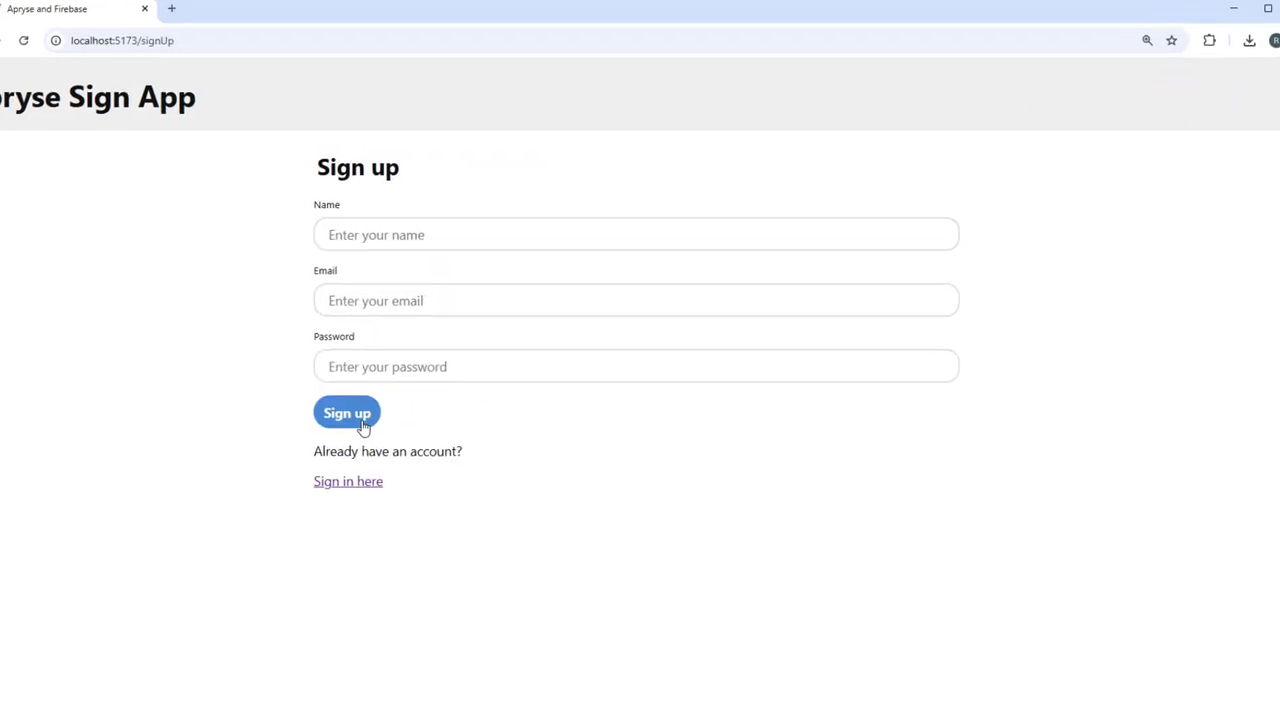
left_click(411, 245)
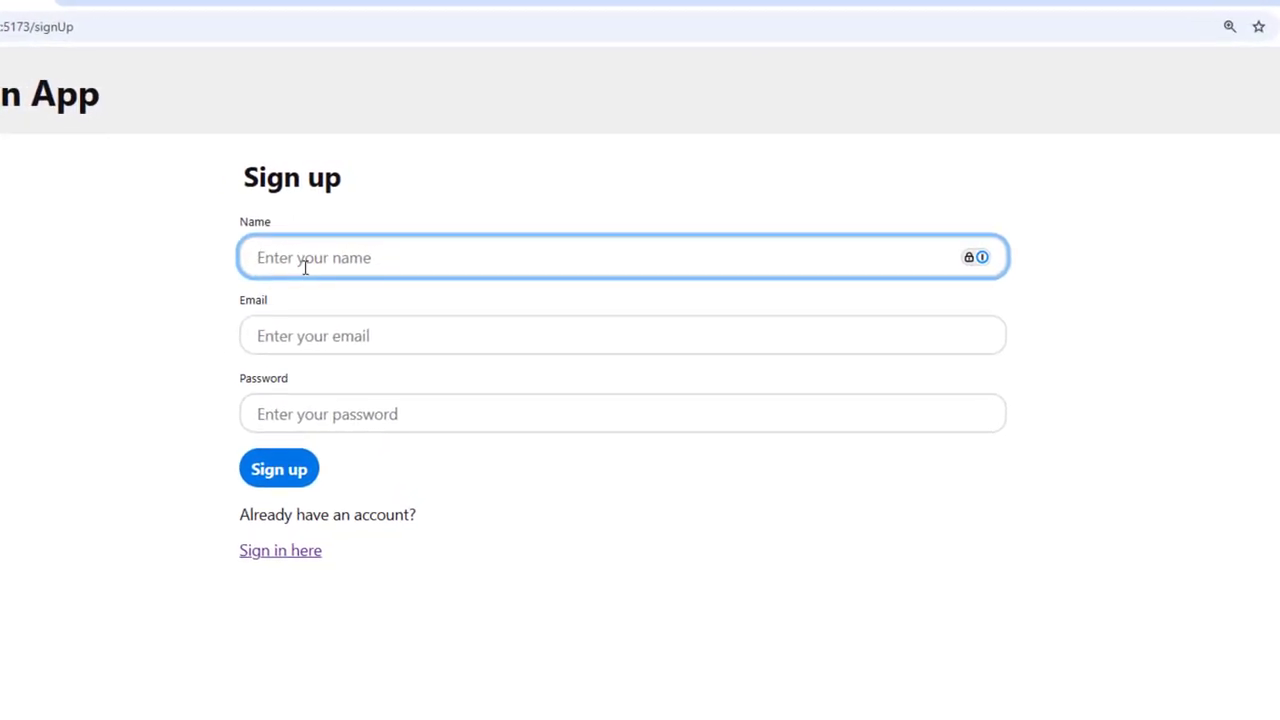
type("cassie")
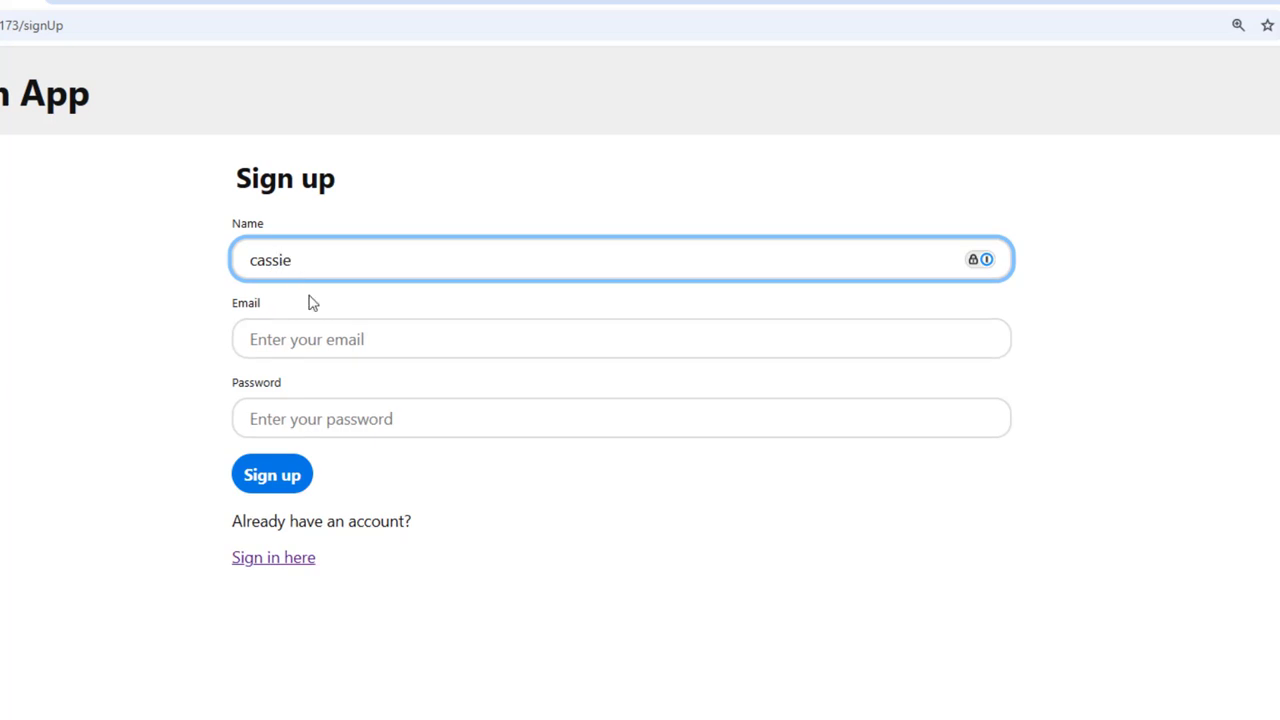
left_click(274, 340)
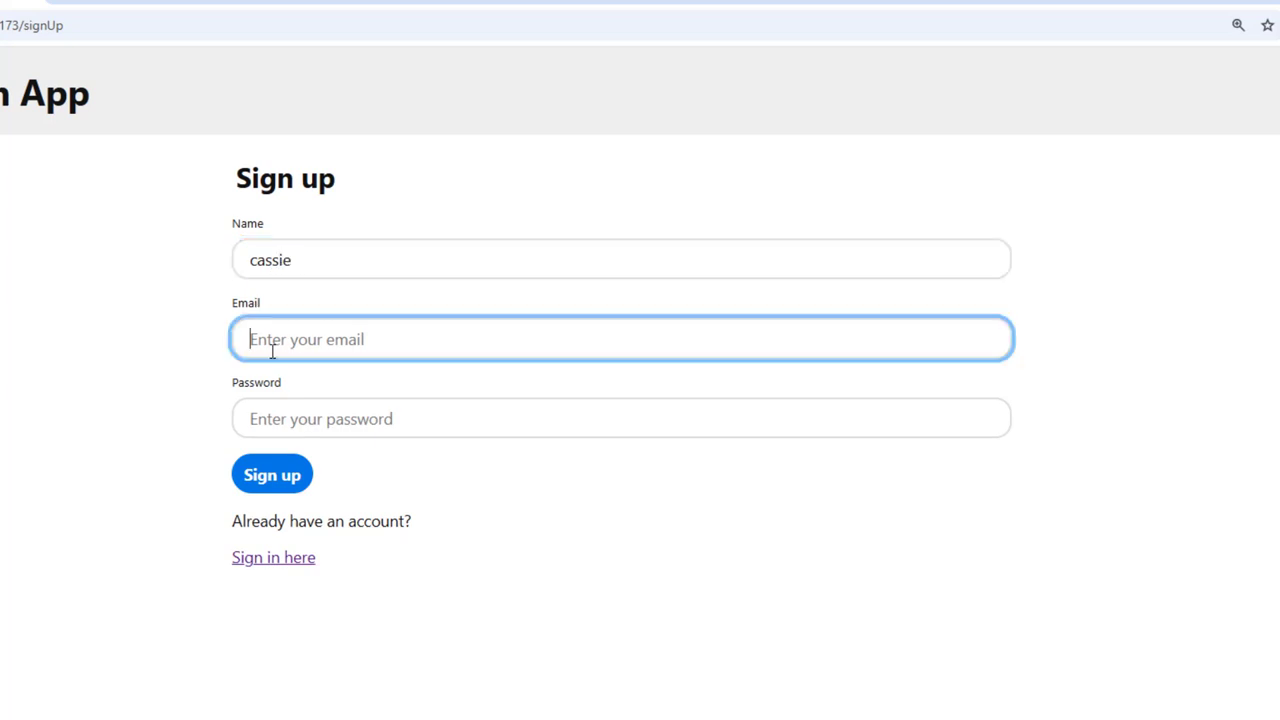
type("cassie")
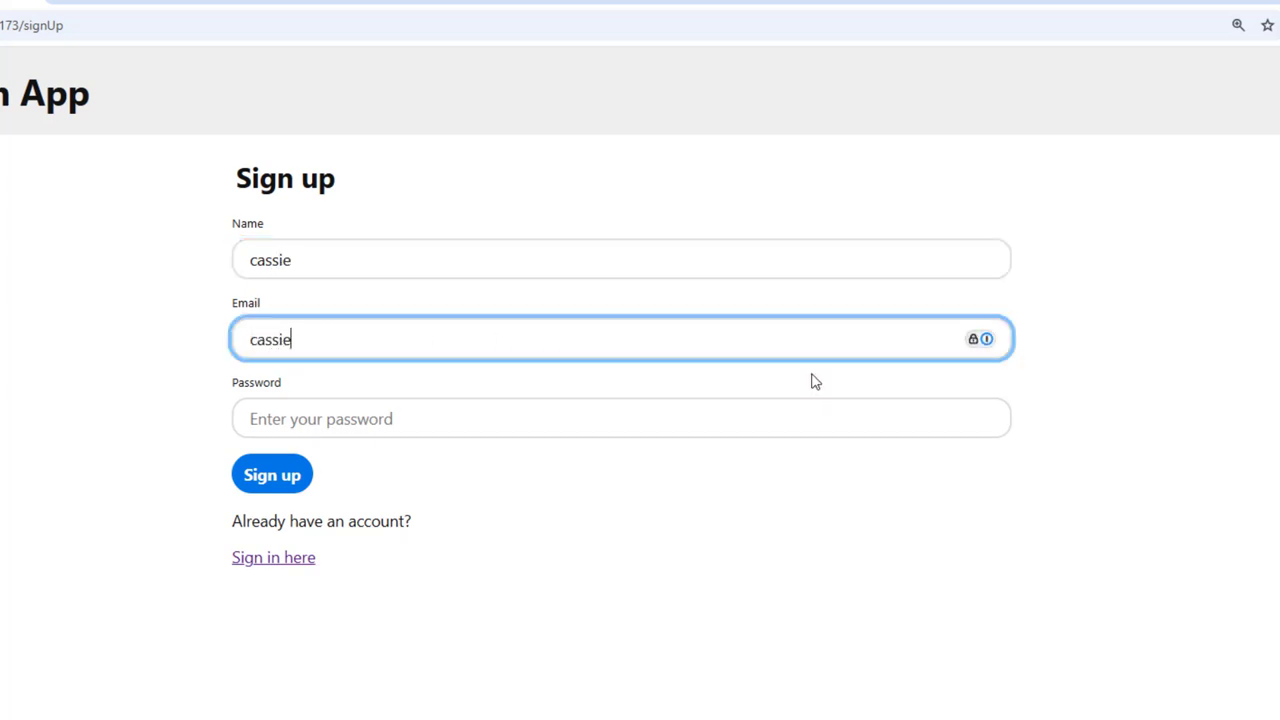
type("@capybara.test")
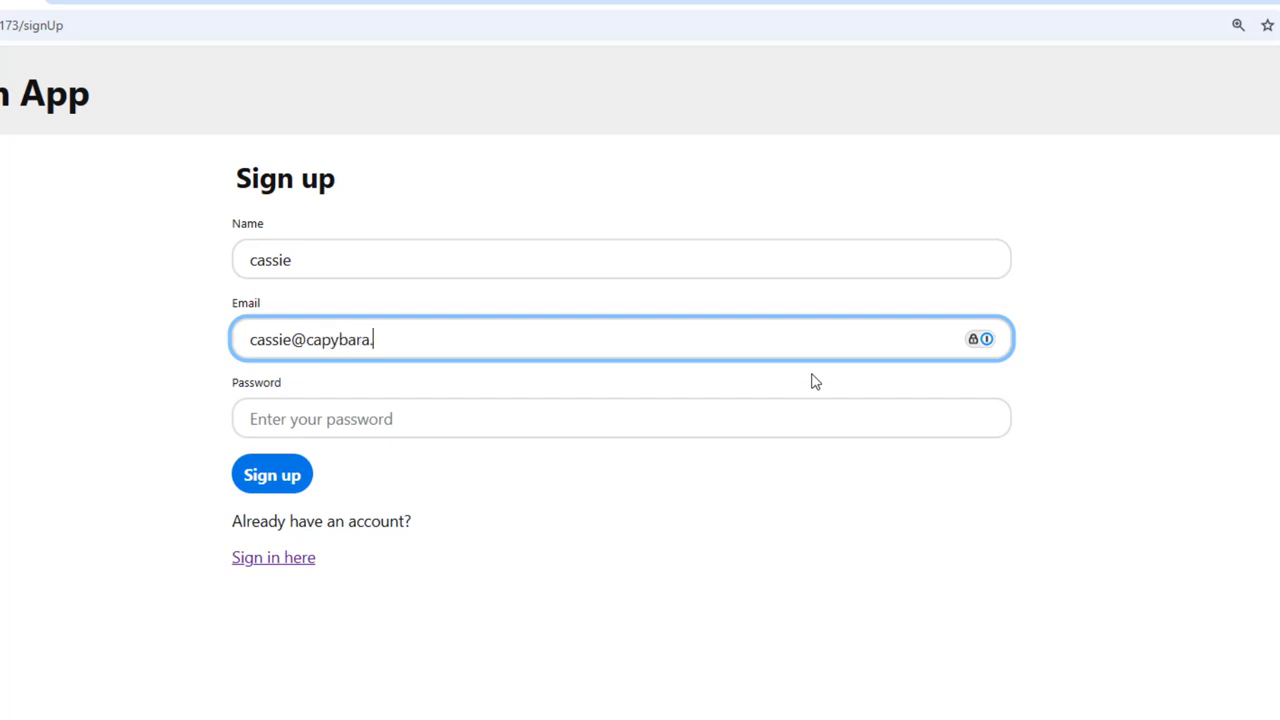
left_click(337, 420)
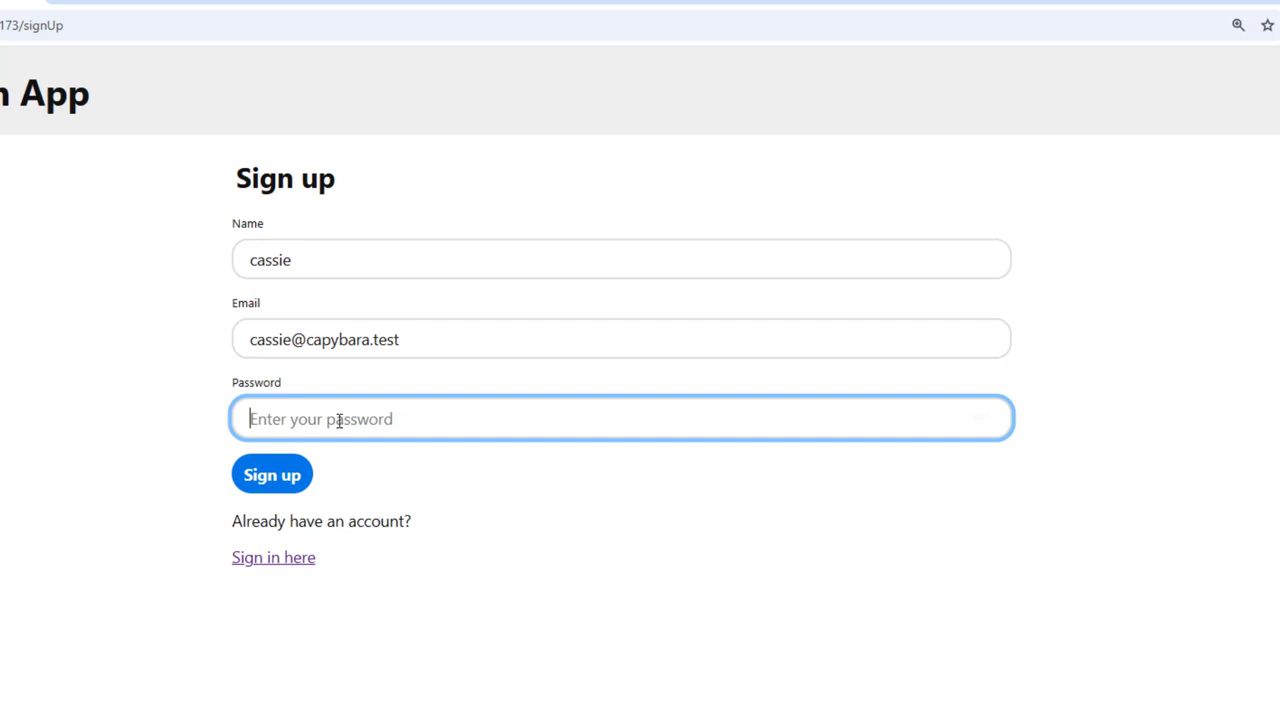
type("••••••")
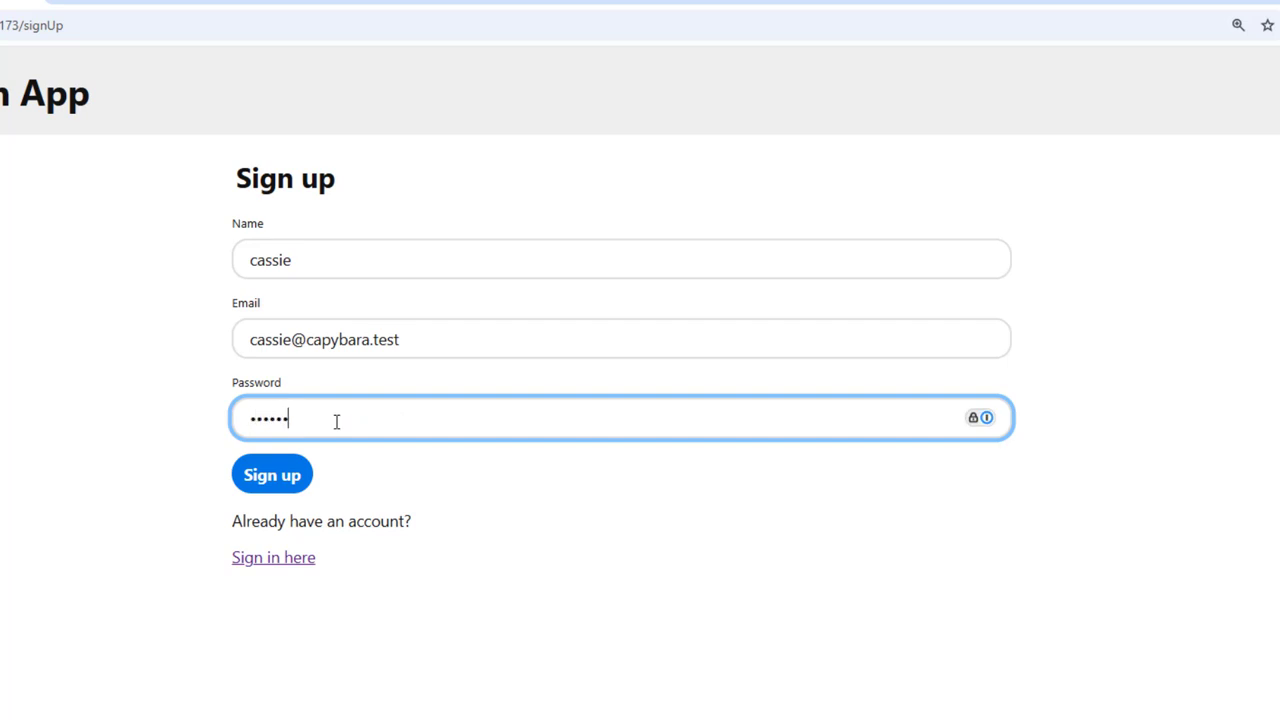
left_click(260, 478)
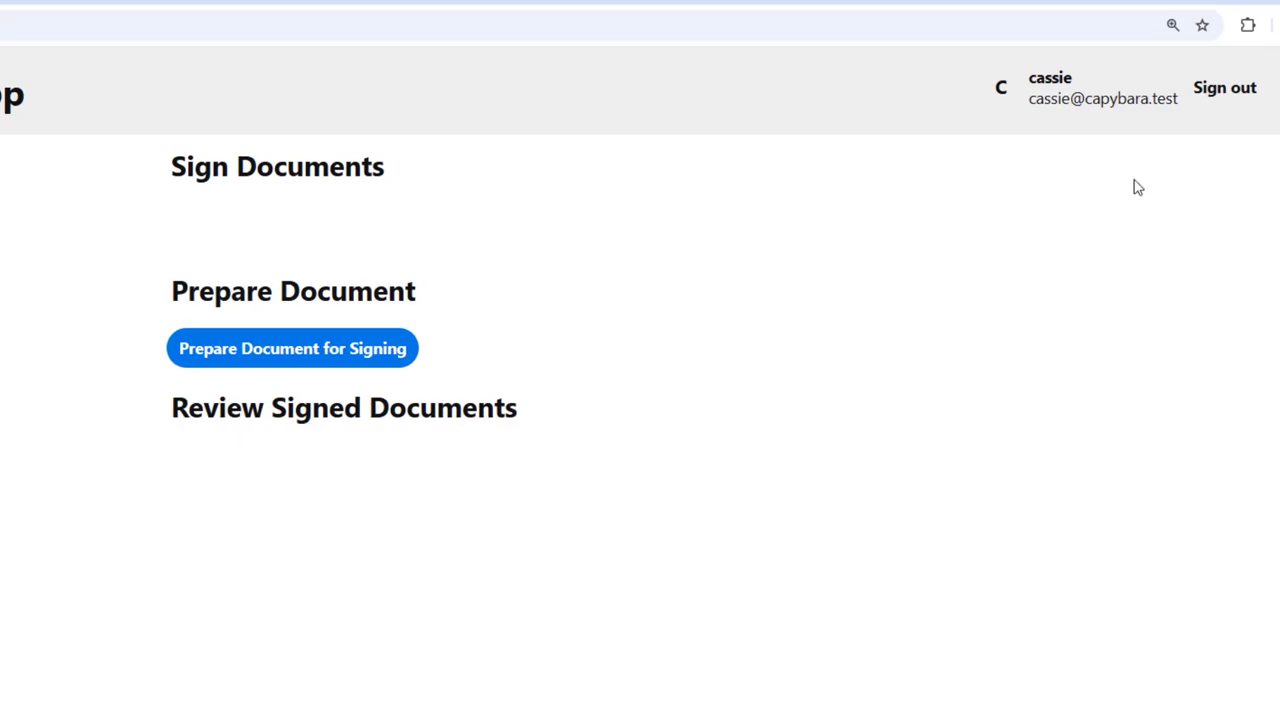
Sign out and sign back in with the first user's e-mail and password.
left_click(1226, 90)
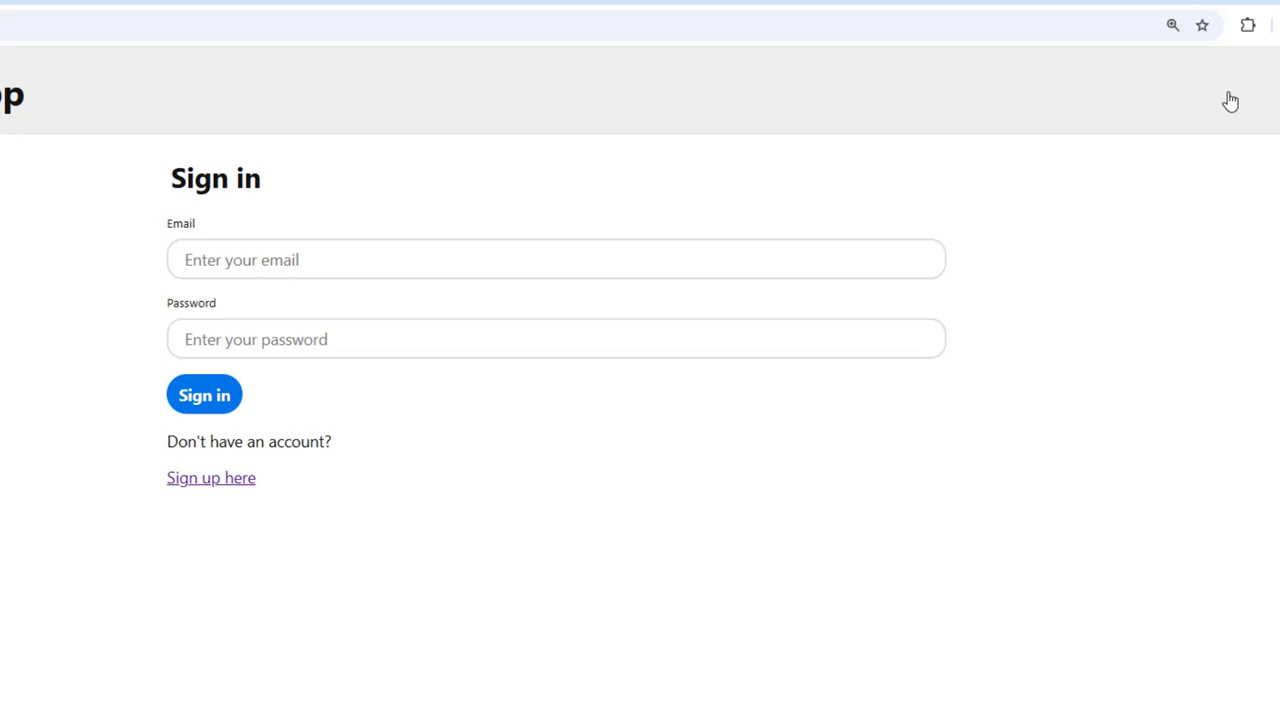
key("Tab")
type("andy")
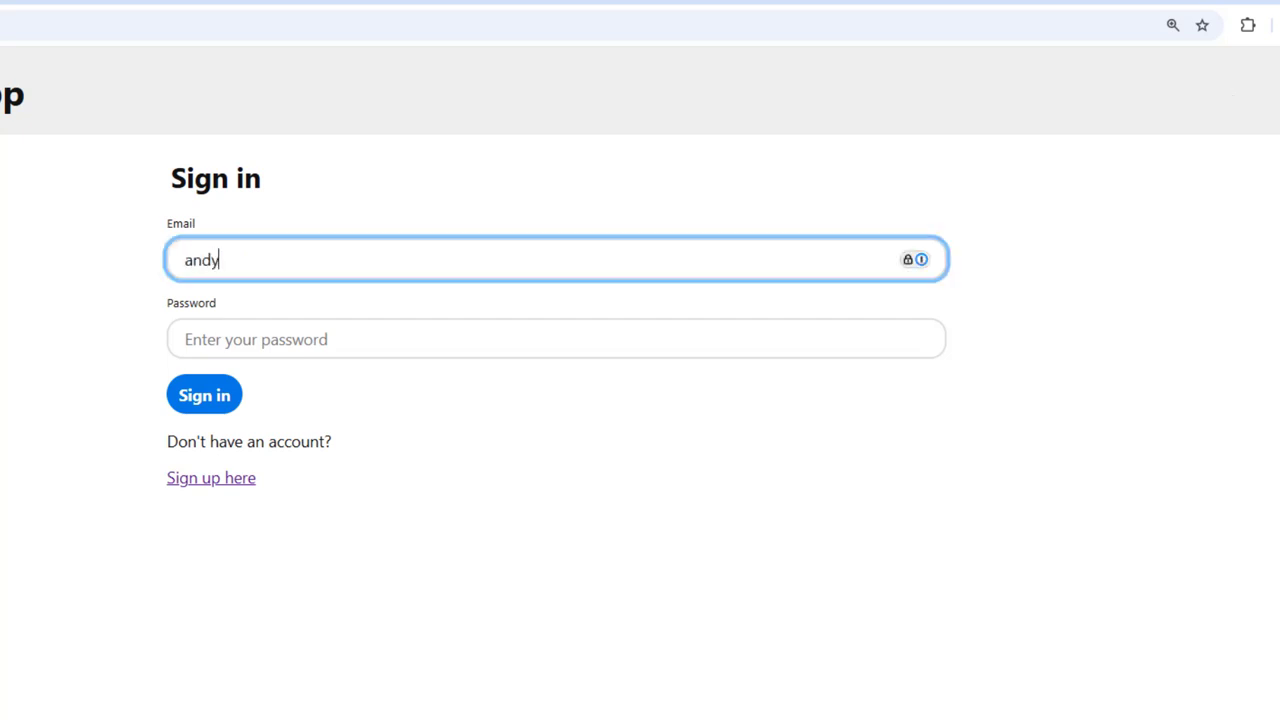
type("@aardvark.test")
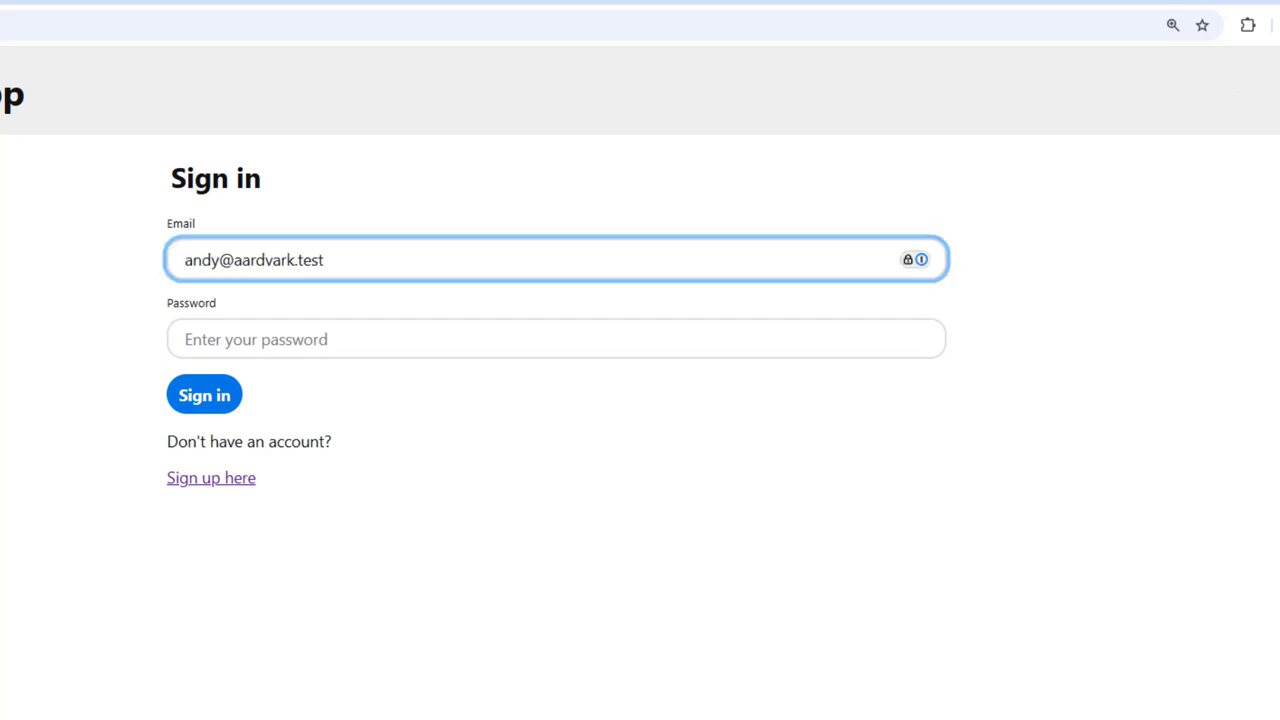
left_click(295, 350)
type("secret")
left_click(222, 400)
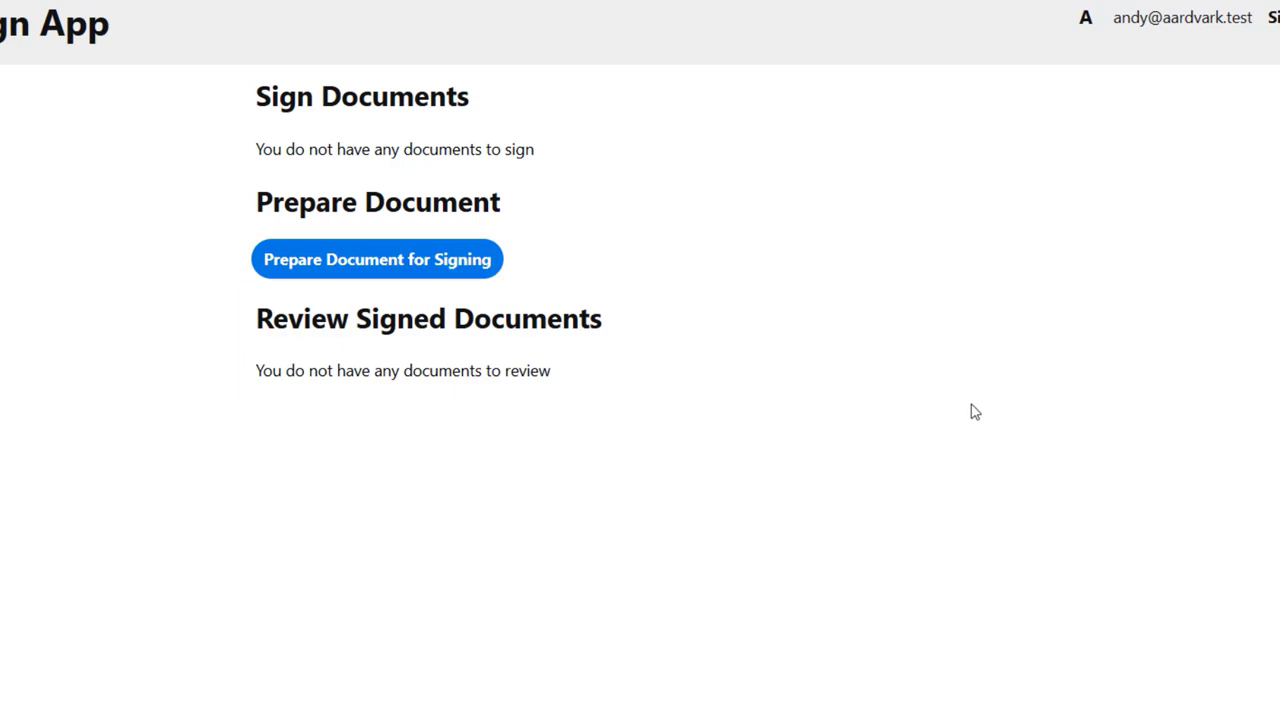
Add the second user, by name and e-mail, as the document's signer and continue.
left_click(392, 282)
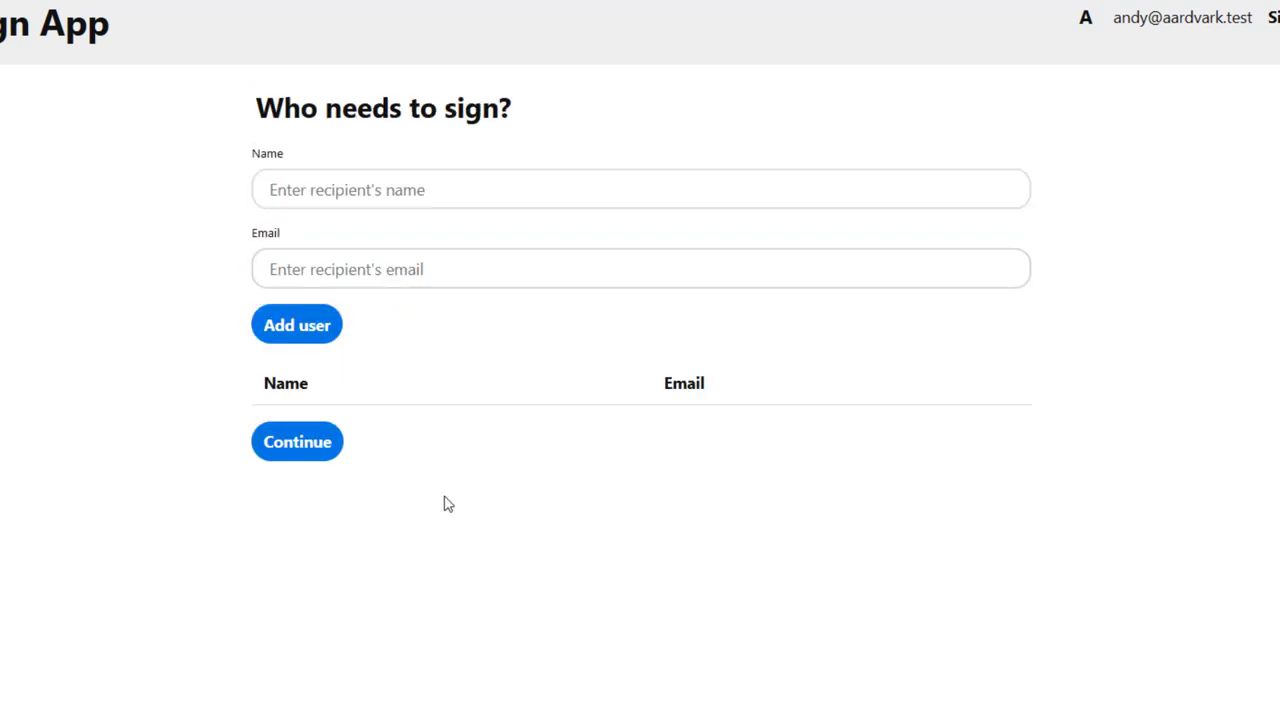
type("cassie")
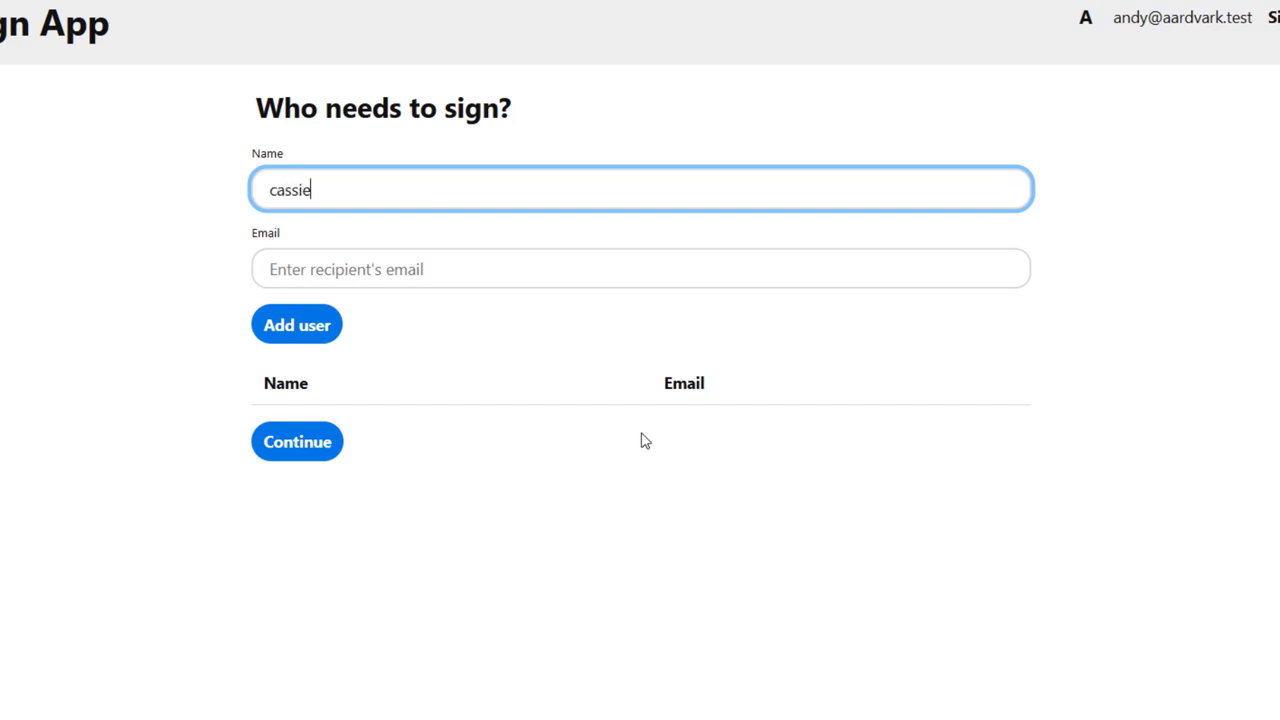
key("Tab")
type("cas")
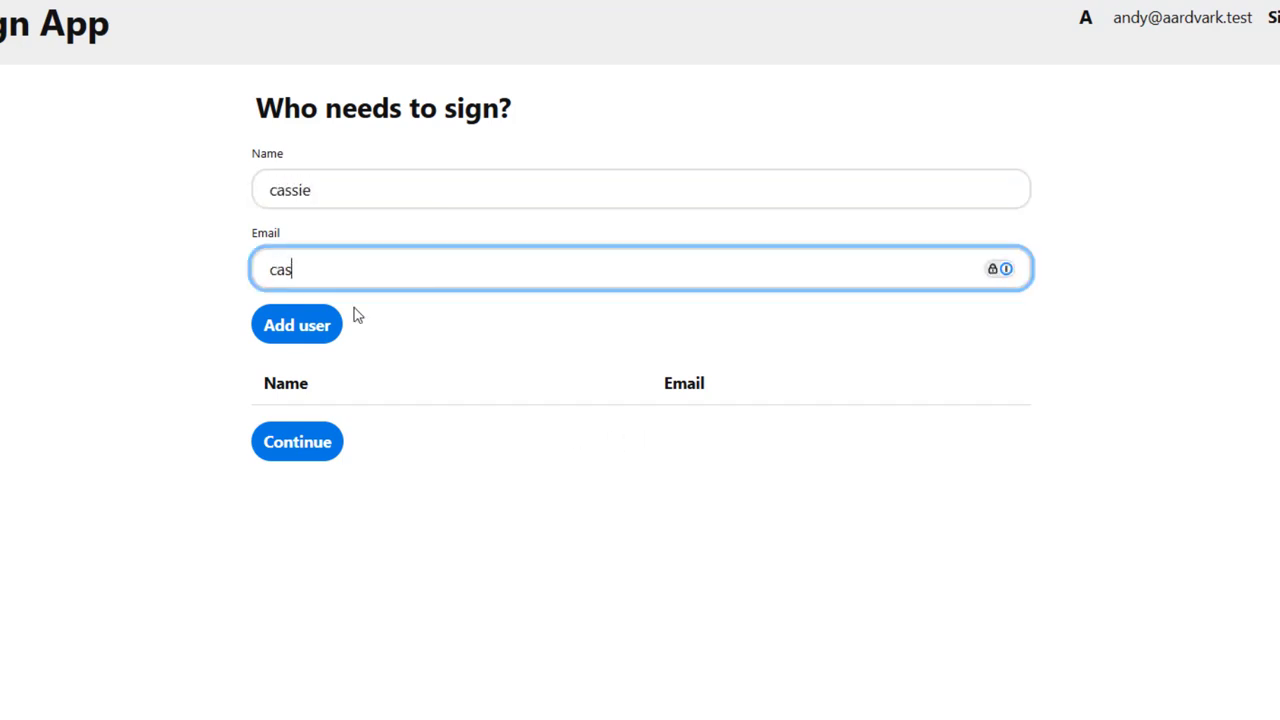
type("sie@capybara.test")
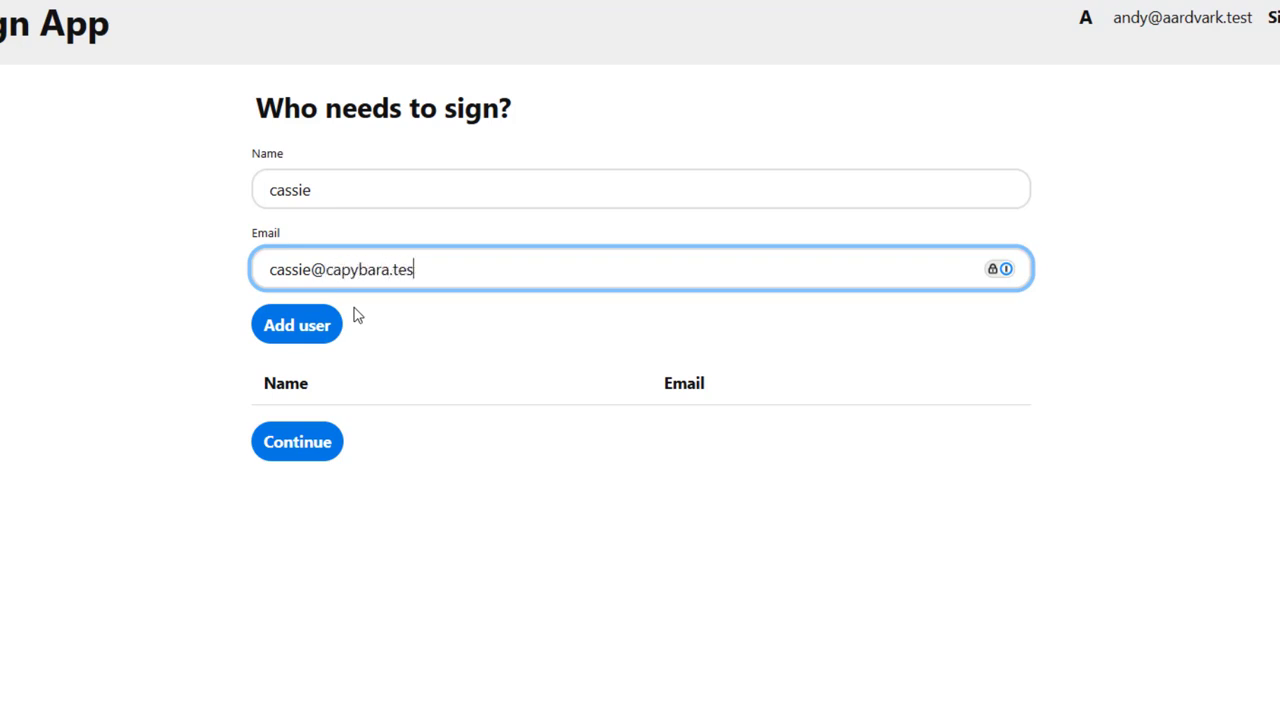
left_click(326, 328)
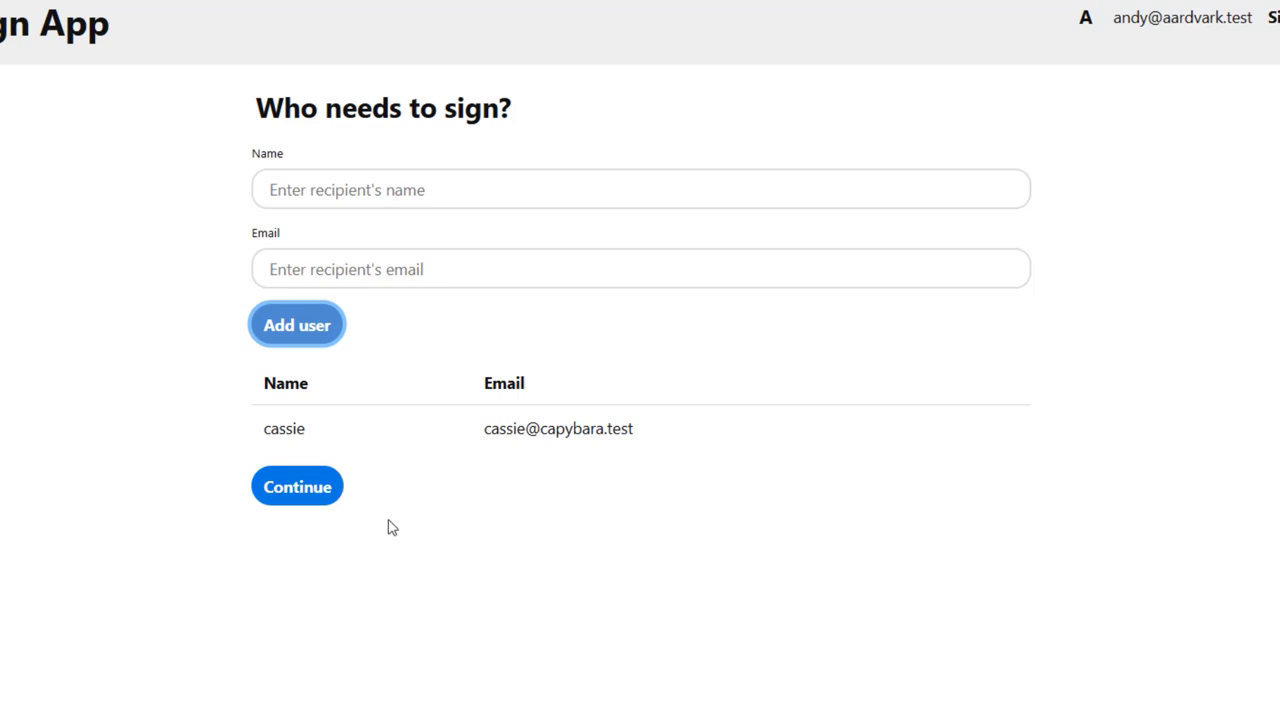
left_click(316, 499)
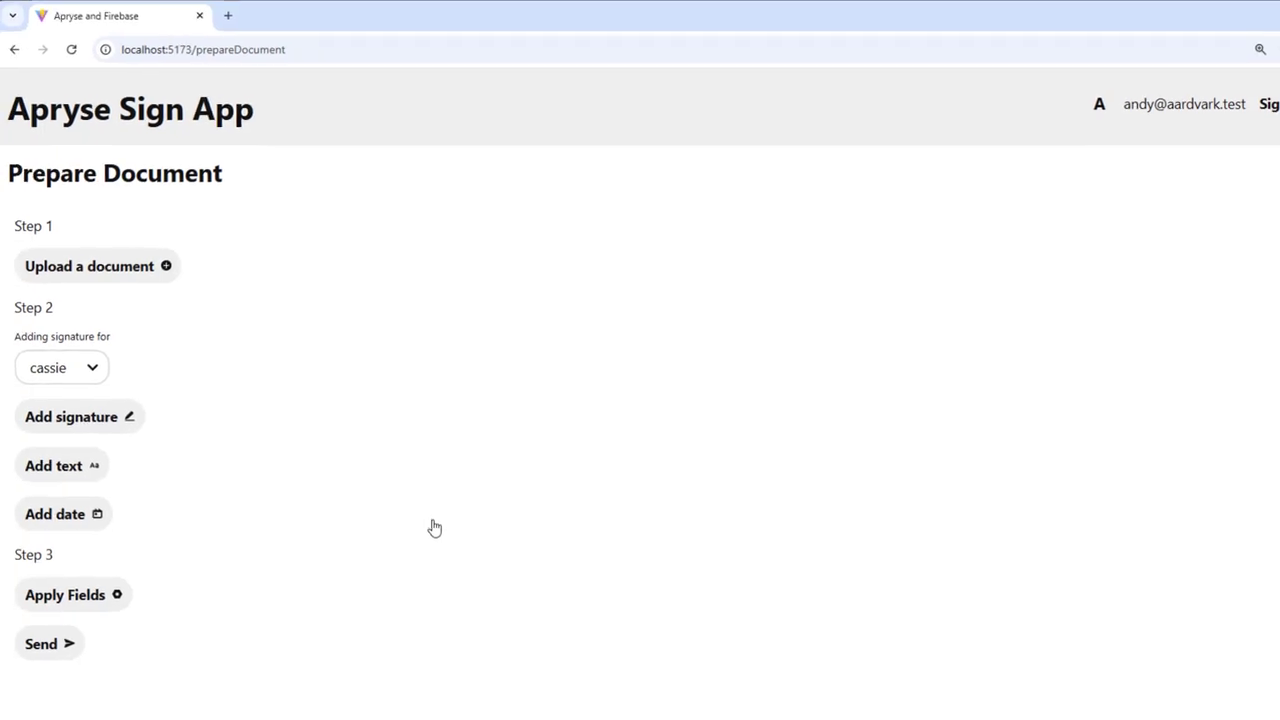
Upload the purchase agreement PDF under Step 1.
left_click(92, 279)
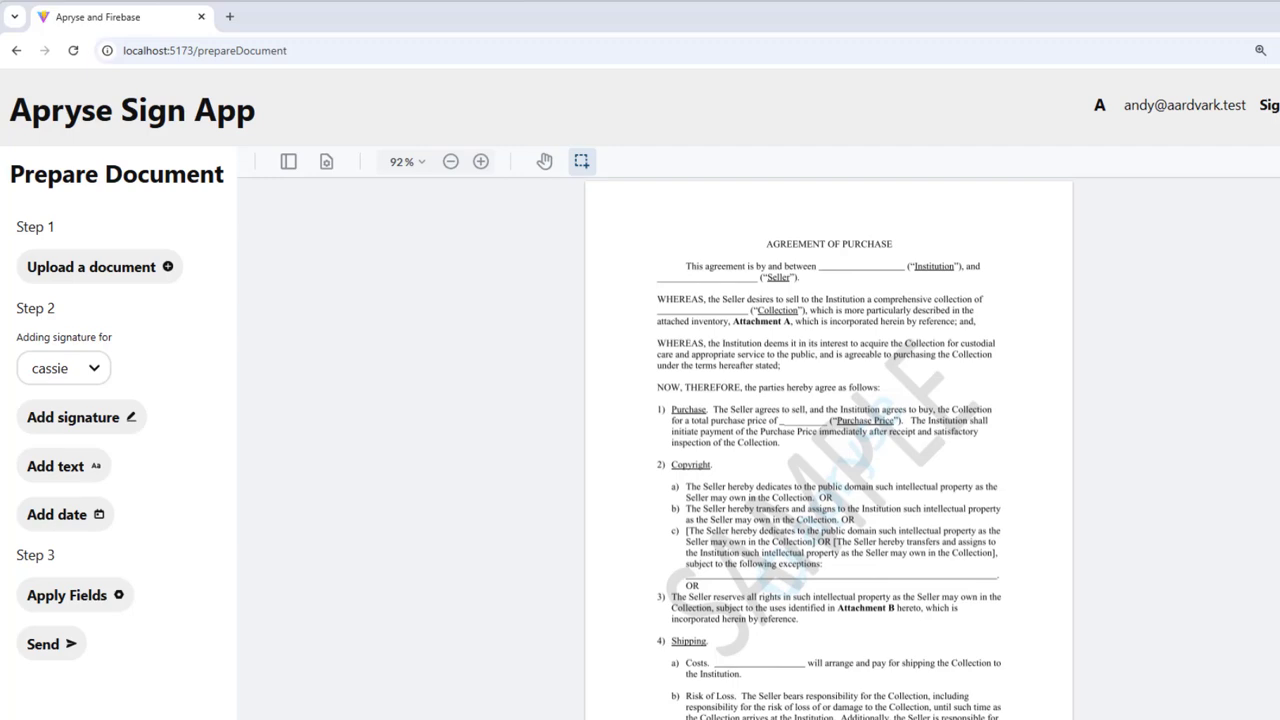
Place a signature field on the Institution's By line on page 4, sized to fit.
scroll(843, 553, "down", 15)
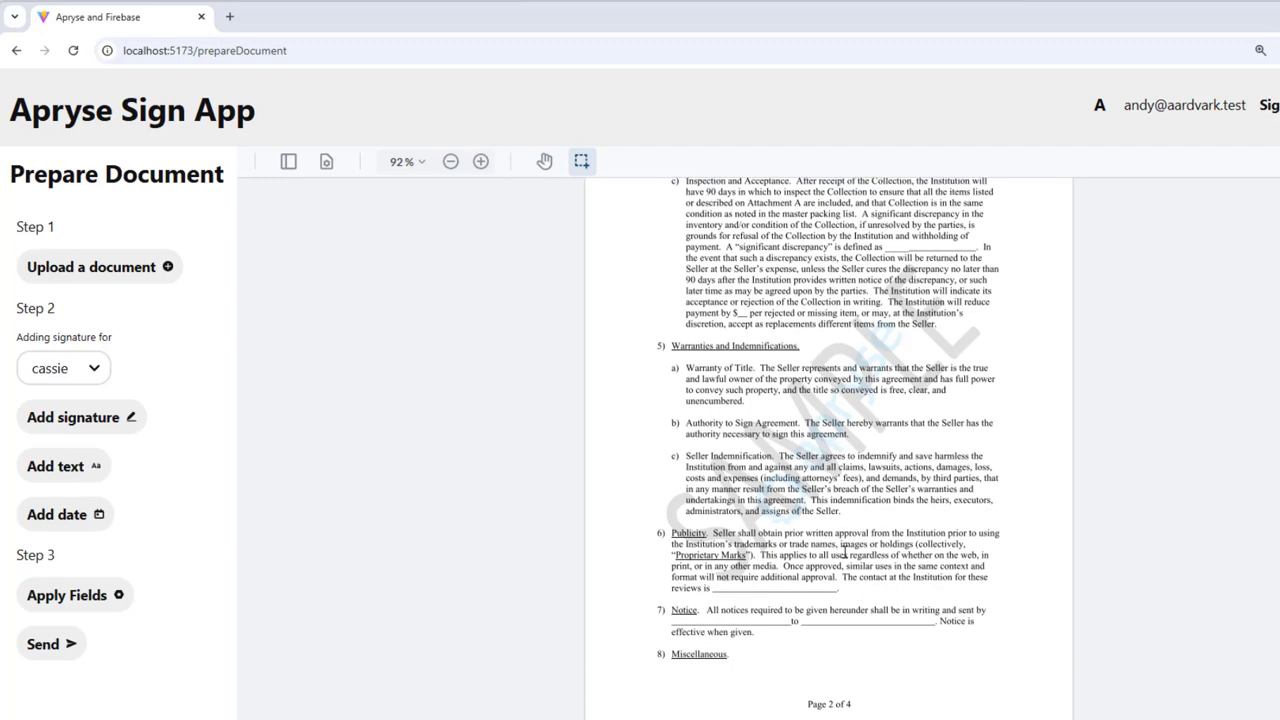
scroll(843, 553, "down", 10)
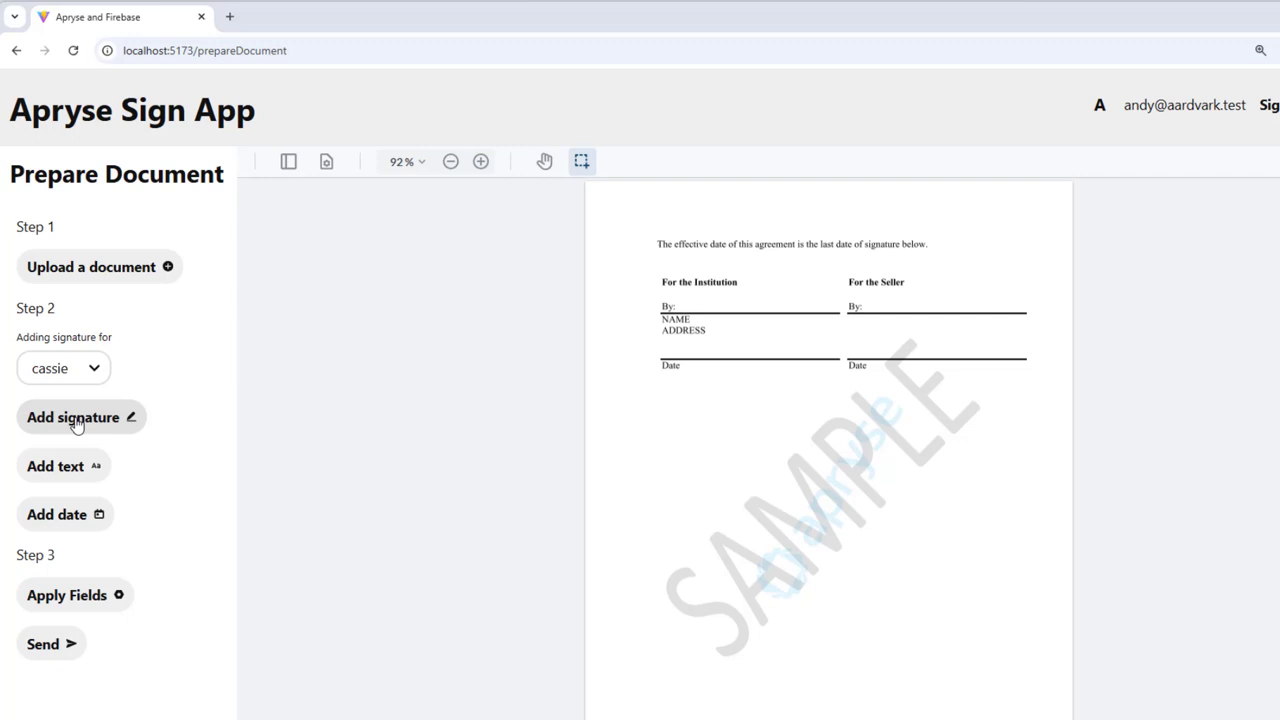
mouse_move(77, 420)
left_mouse_down()
mouse_move(748, 342)
mouse_move(786, 314)
left_mouse_up()
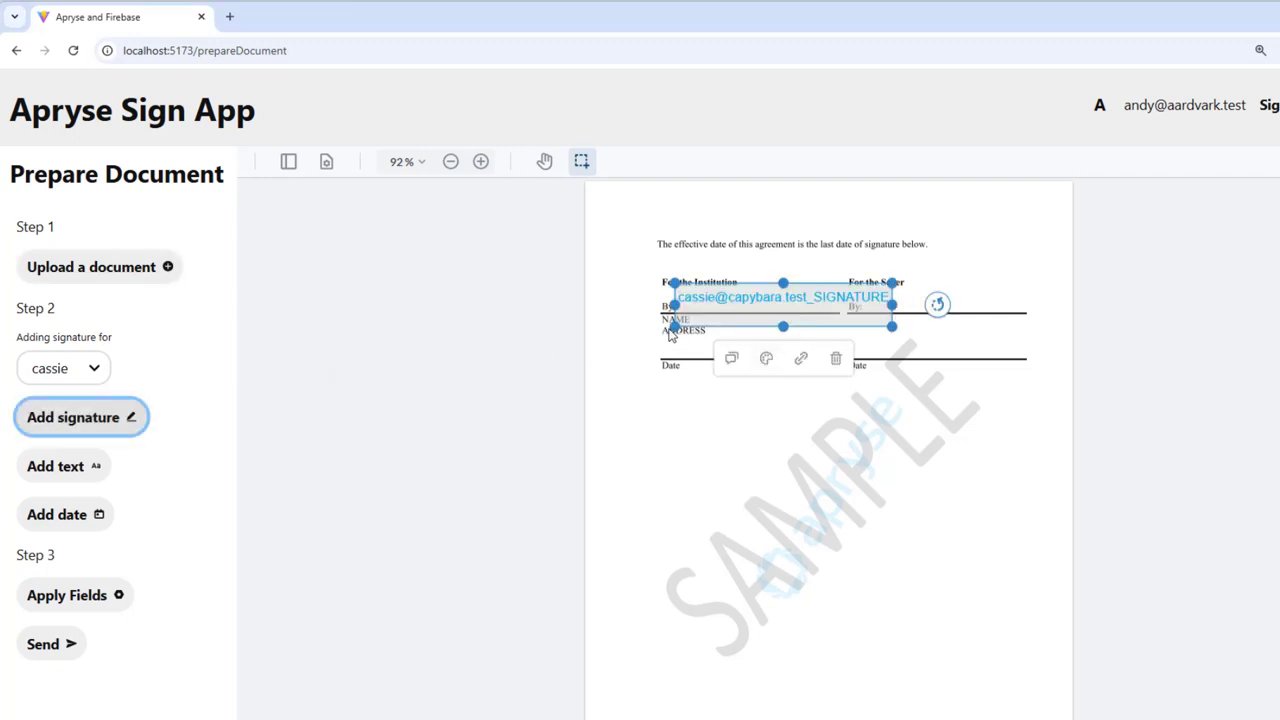
left_click_drag(892, 283, 820, 297)
left_click(605, 467)
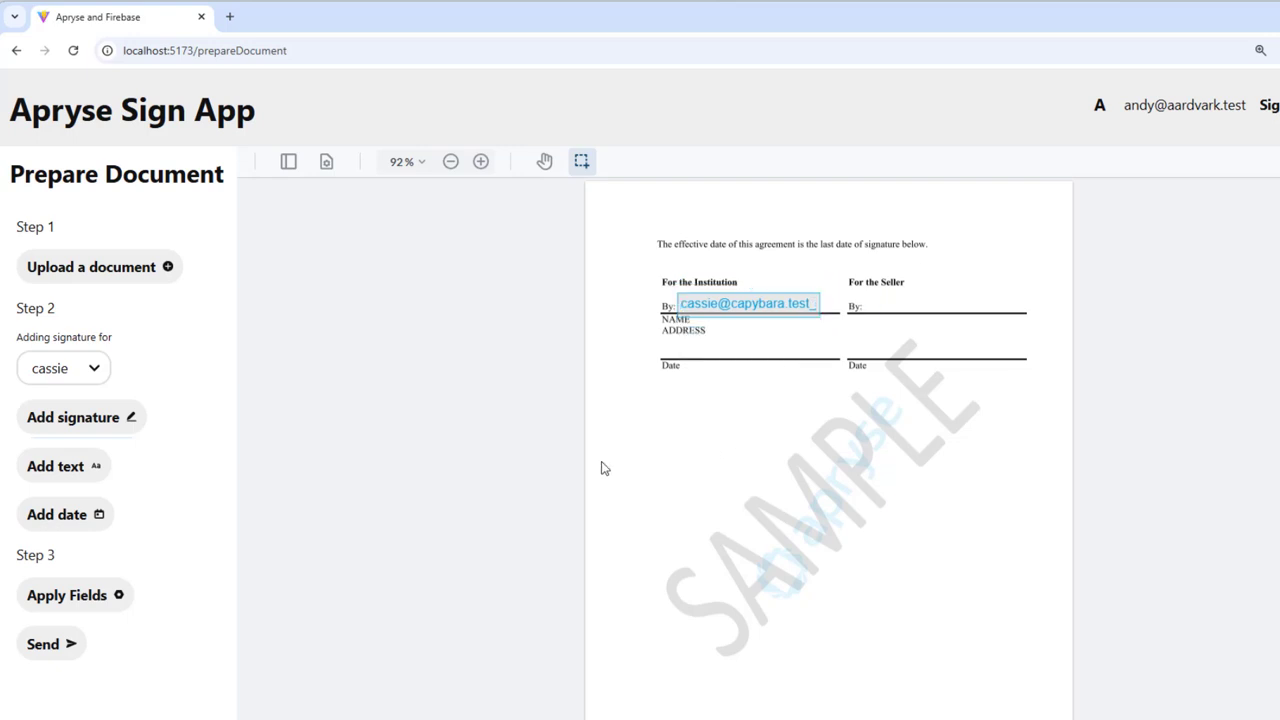
Place a date field on the Institution's Date line, resized and aligned to it.
left_click_drag(66, 518, 945, 355)
left_click_drag(881, 329, 826, 341)
left_click_drag(745, 368, 737, 356)
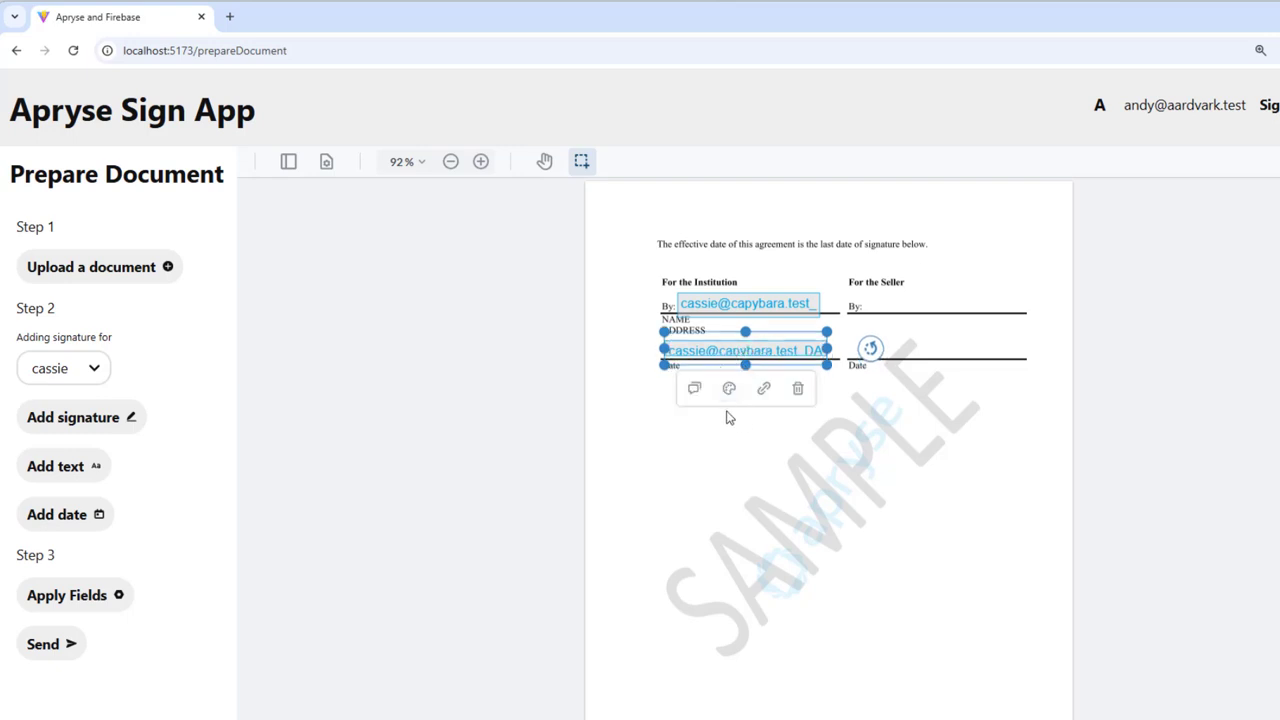
left_click(718, 440)
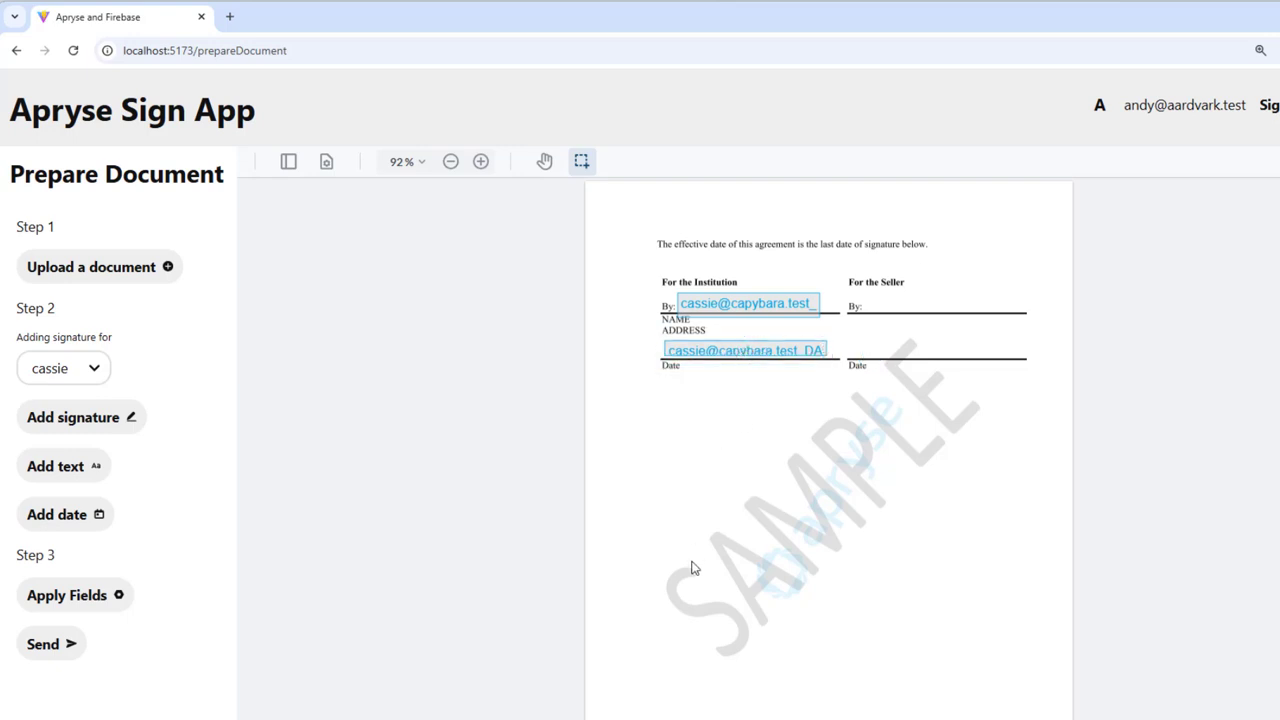
Apply the placed fields and send the agreement to the signer.
left_click(42, 652)
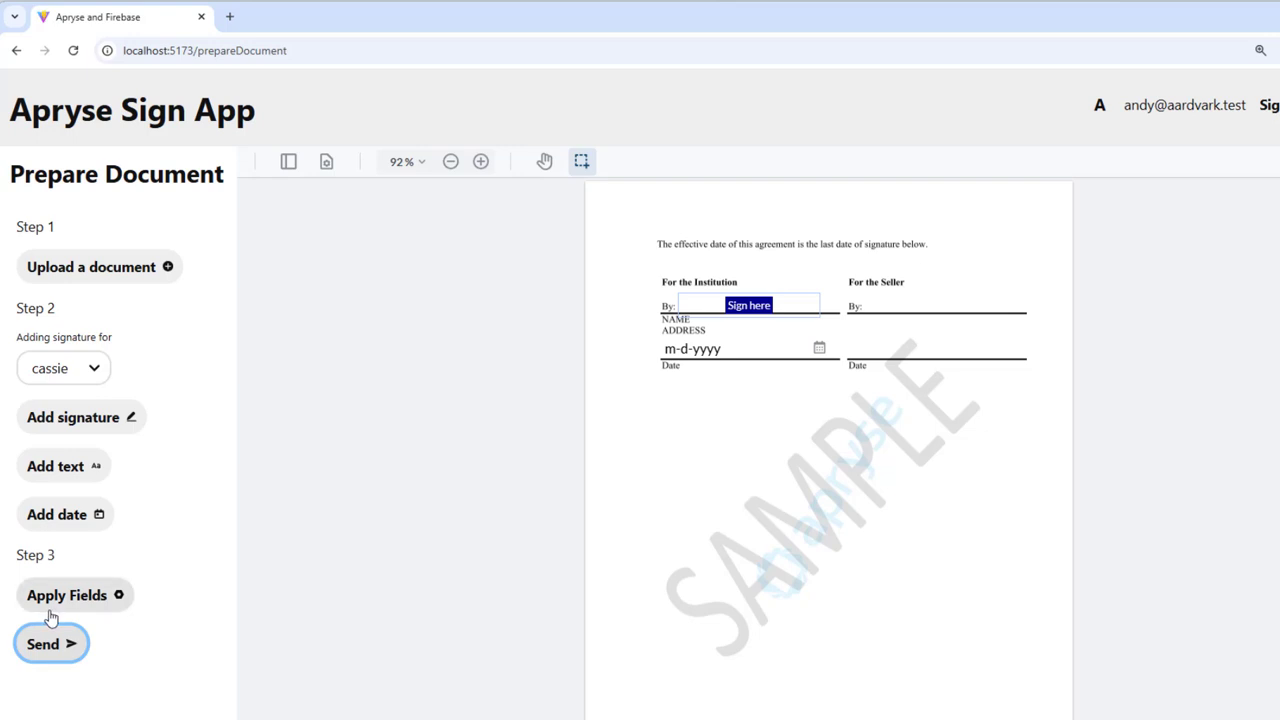
left_click(51, 612)
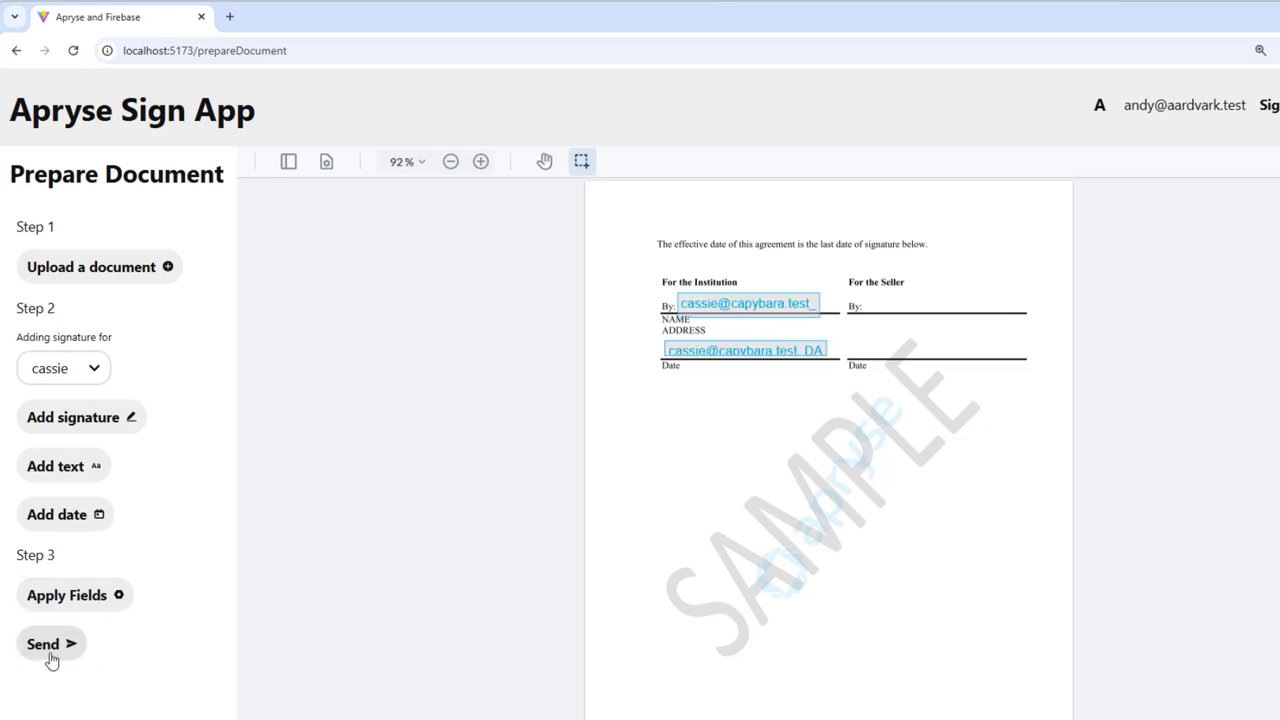
left_click(44, 648)
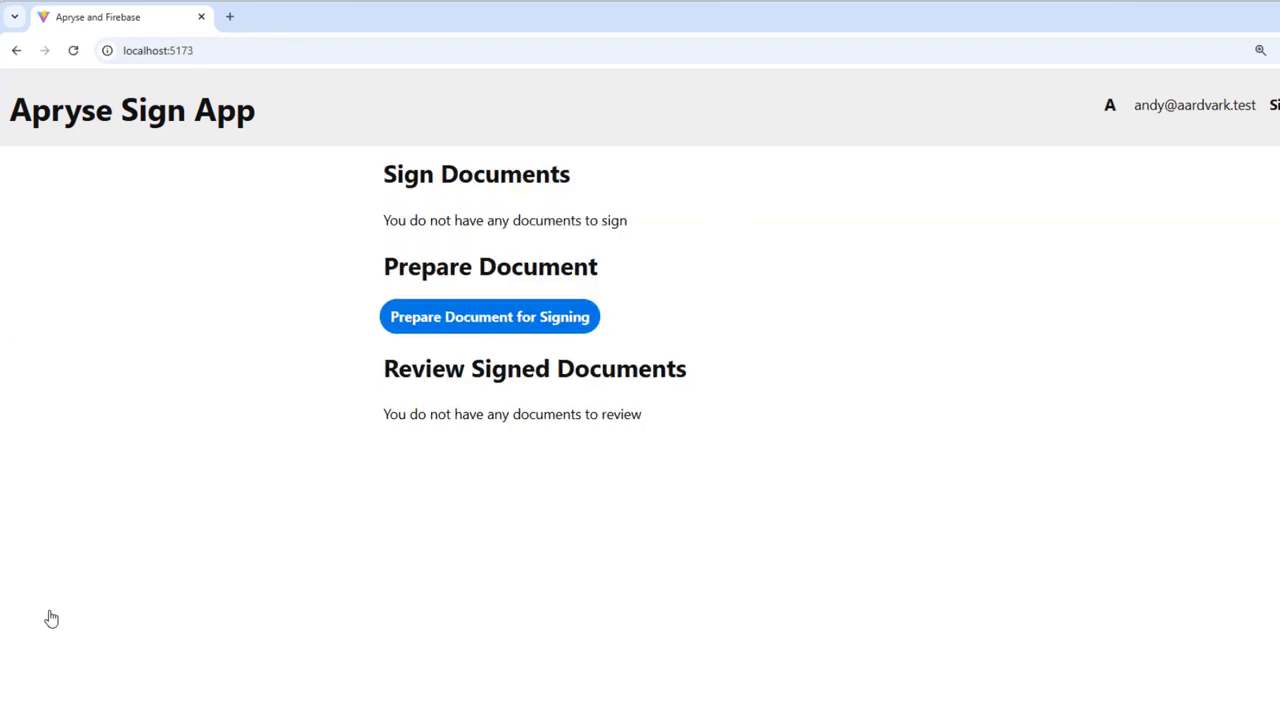
Sign in as the second user and open the pending Agreement of Purchase for signing.
left_click(1277, 108)
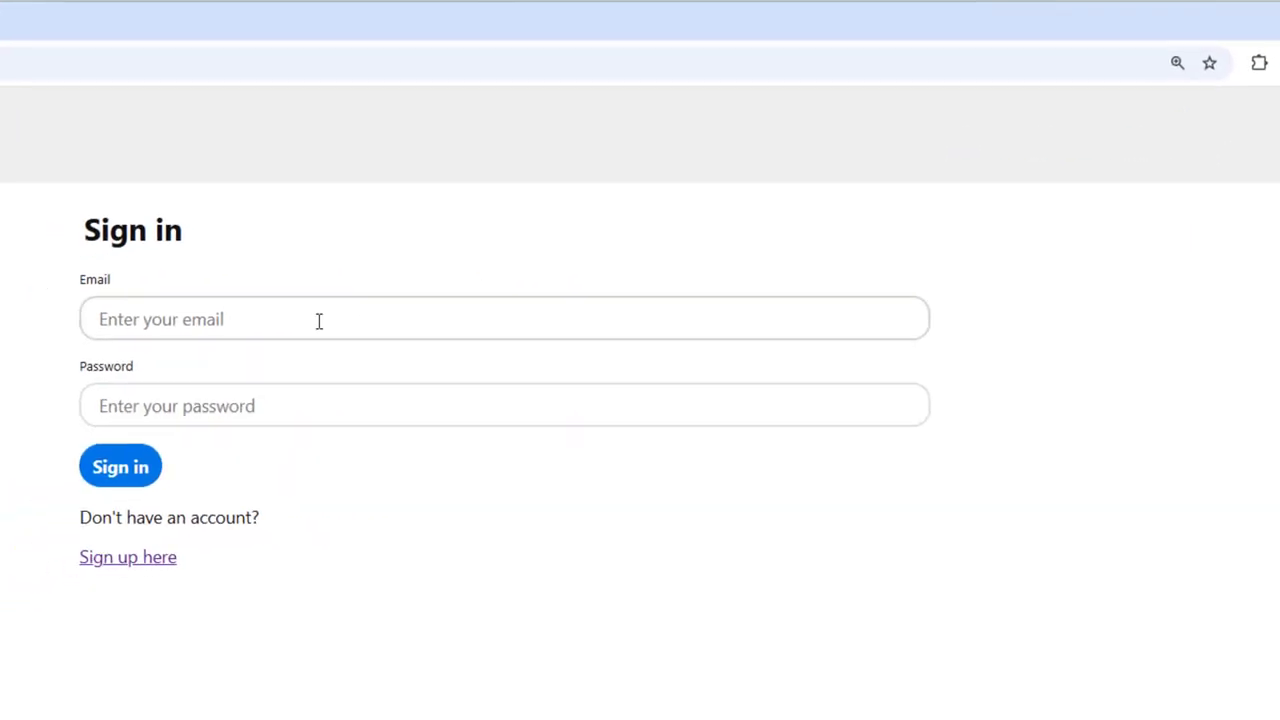
left_click(319, 320)
type("cassie@capybara.")
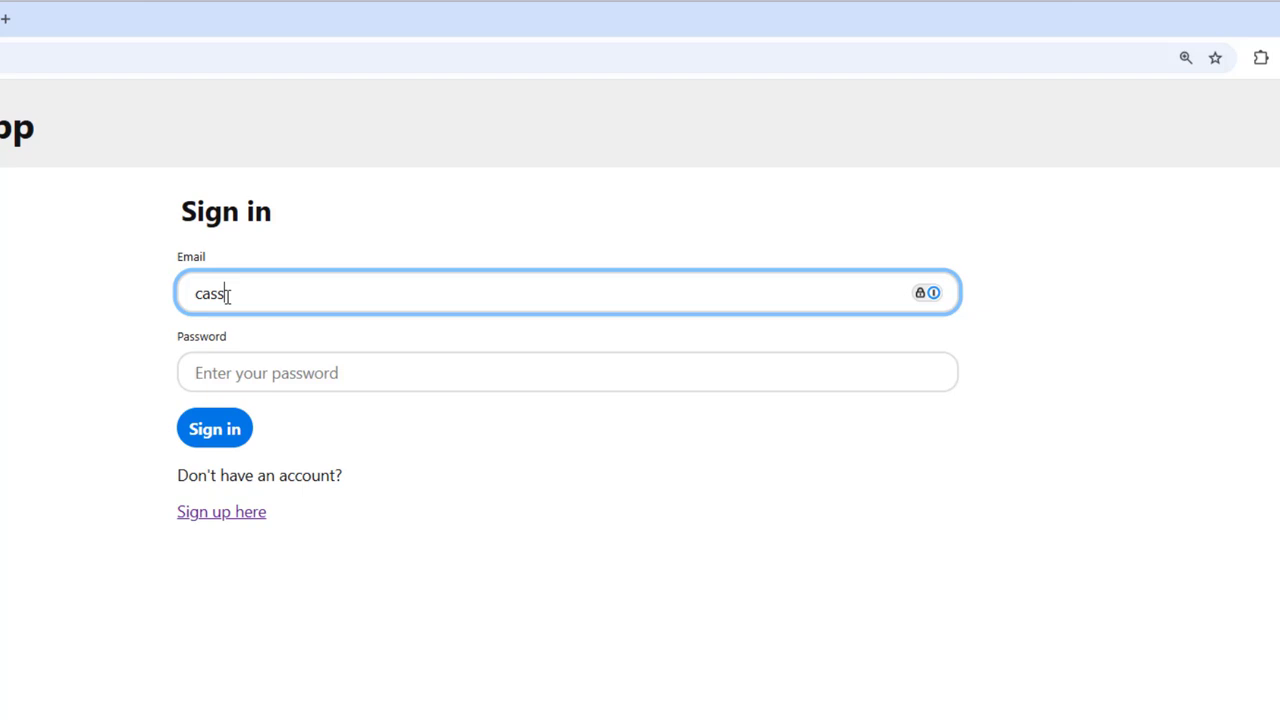
type("test")
left_click(314, 374)
type("•••••••")
key("Tab")
key("Return")
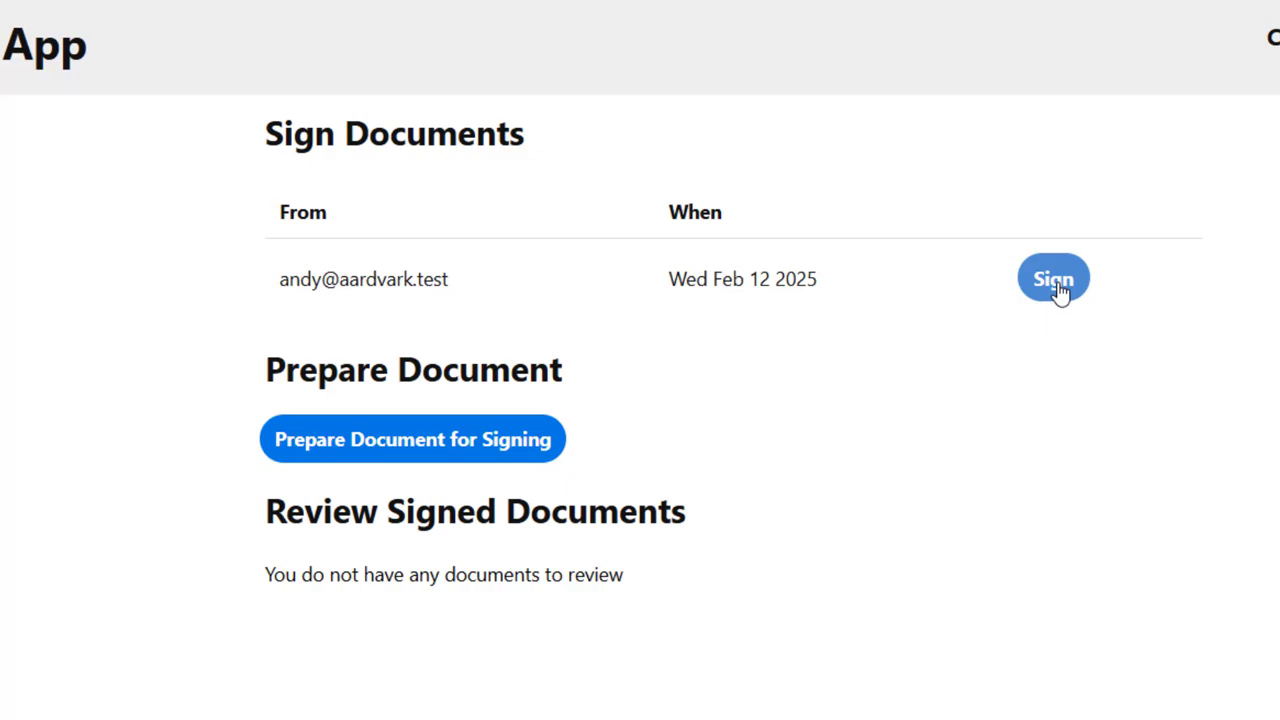
left_click(1060, 290)
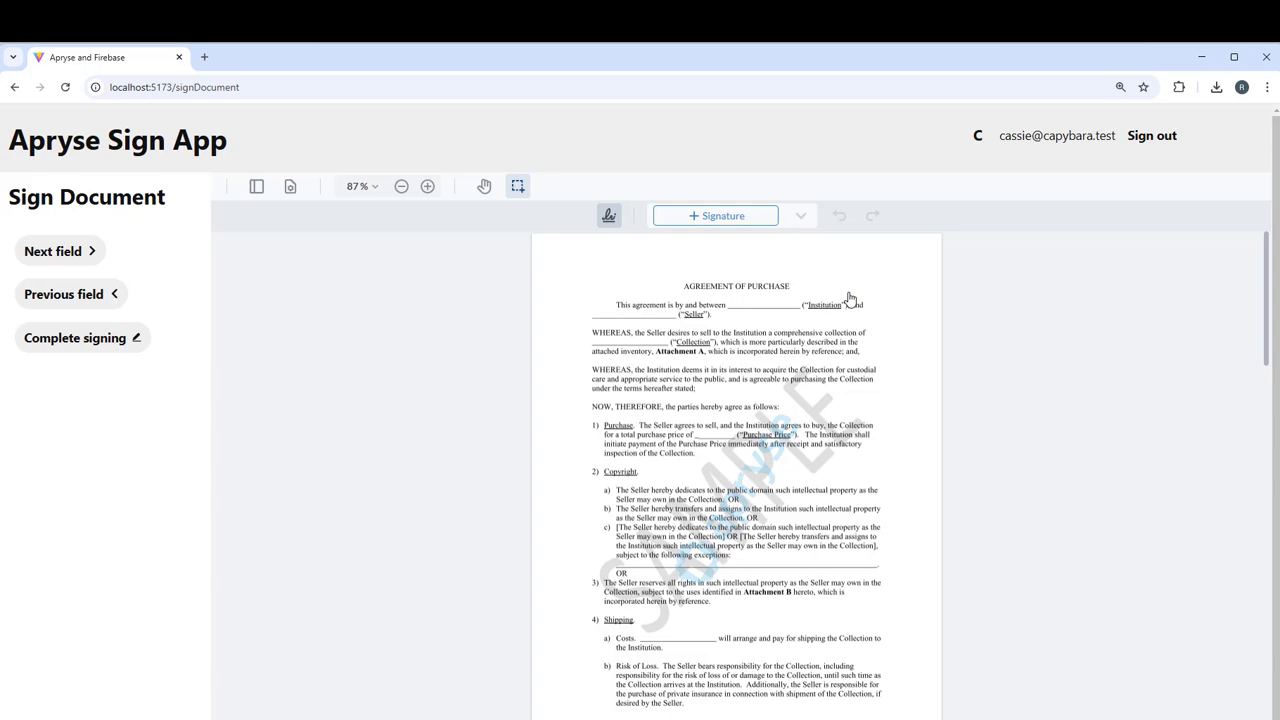
Jump to the Institution's empty Sign here field on page 4.
scroll(760, 420, "down", 4)
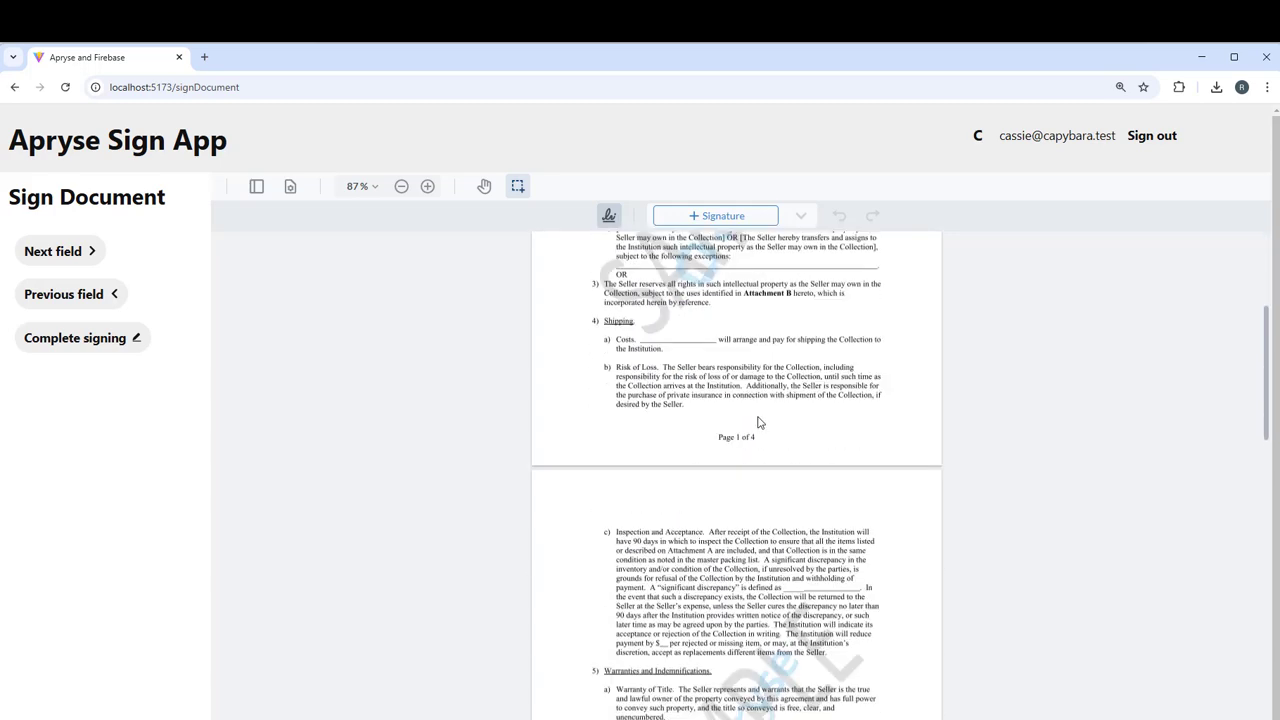
scroll(758, 416, "up", 3)
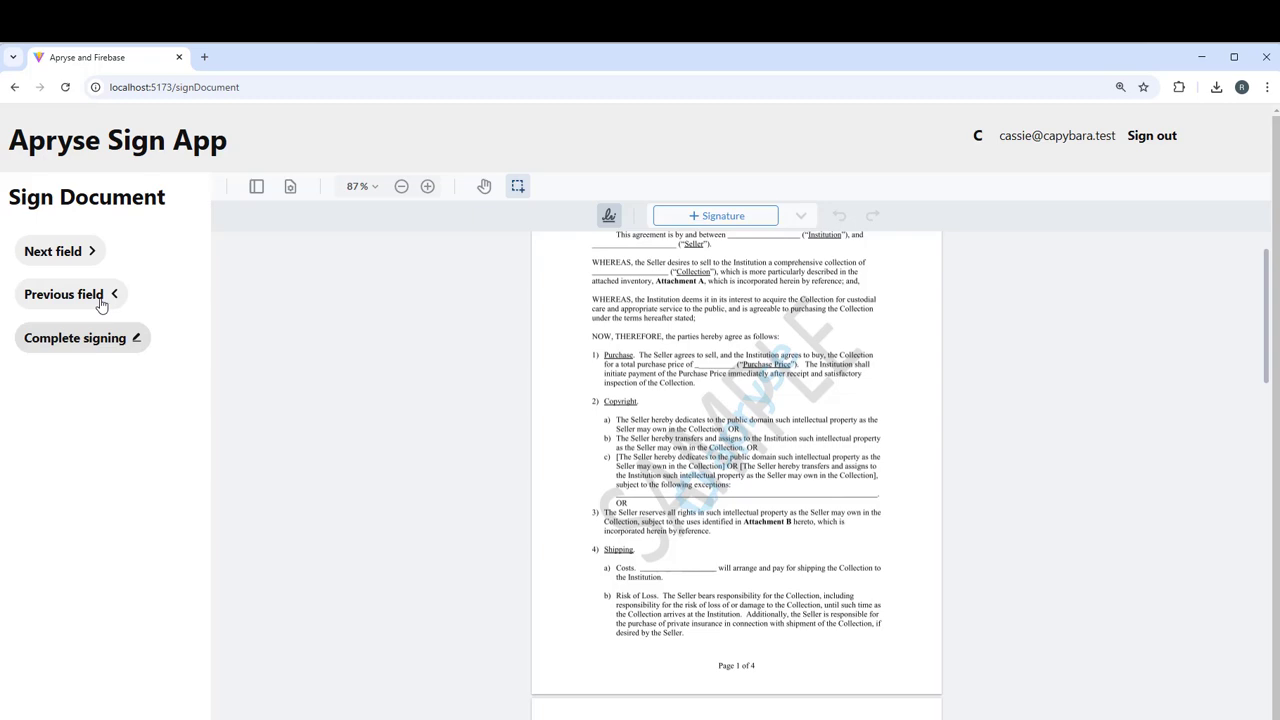
left_click(60, 251)
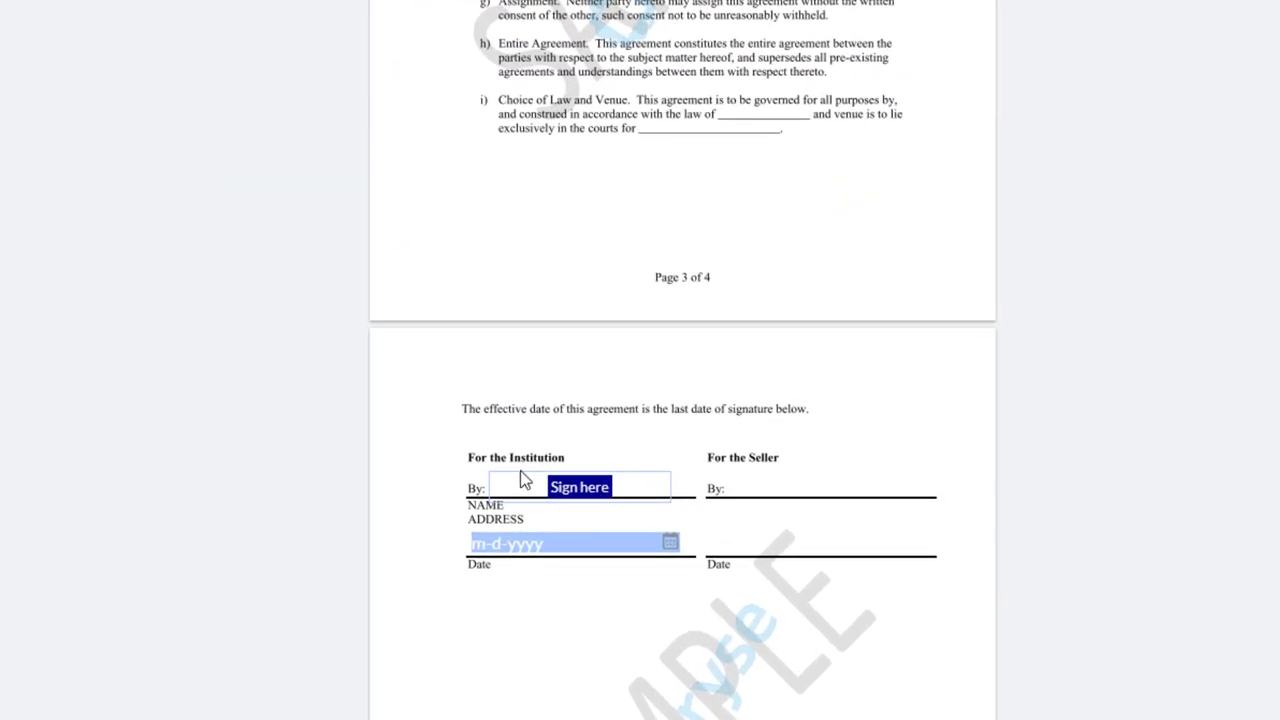
Draw a handwritten signature and place it on the Institution's By line.
left_click(578, 494)
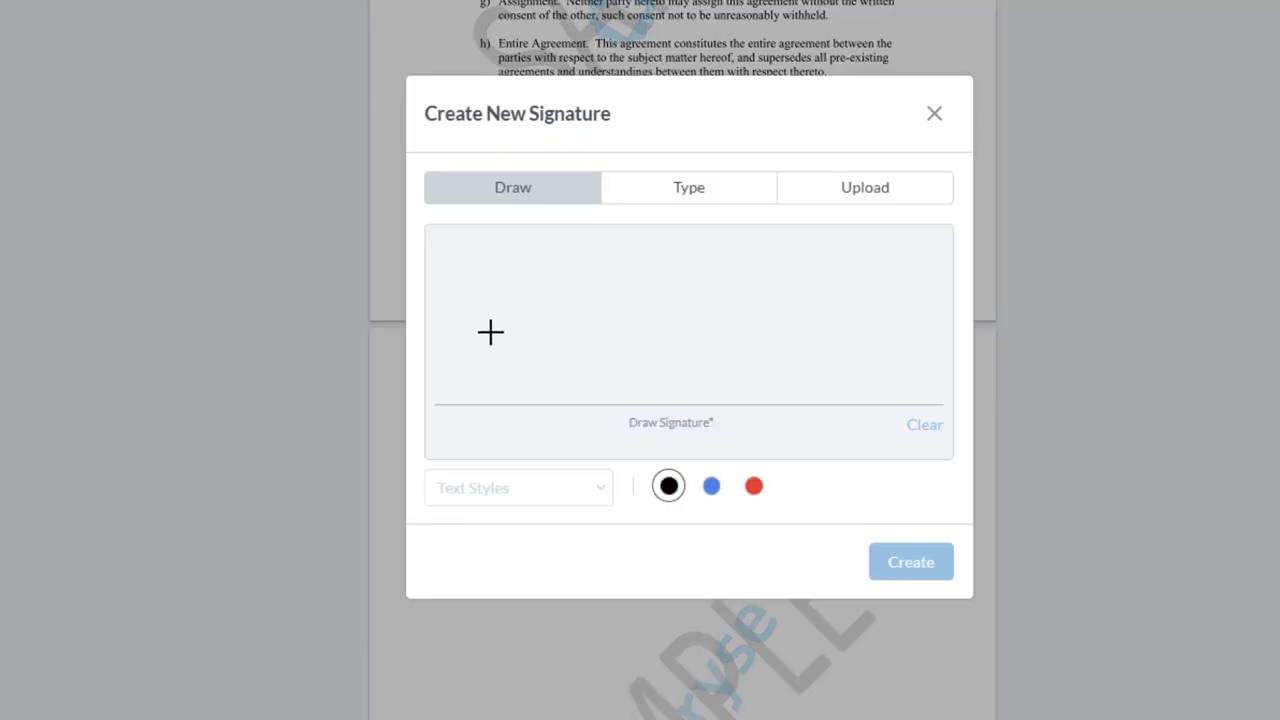
mouse_move(526, 268)
left_mouse_down()
mouse_move(536, 328)
mouse_move(574, 340)
left_mouse_up()
left_click_drag(643, 309, 652, 330)
left_click(727, 324)
left_click_drag(814, 331, 916, 302)
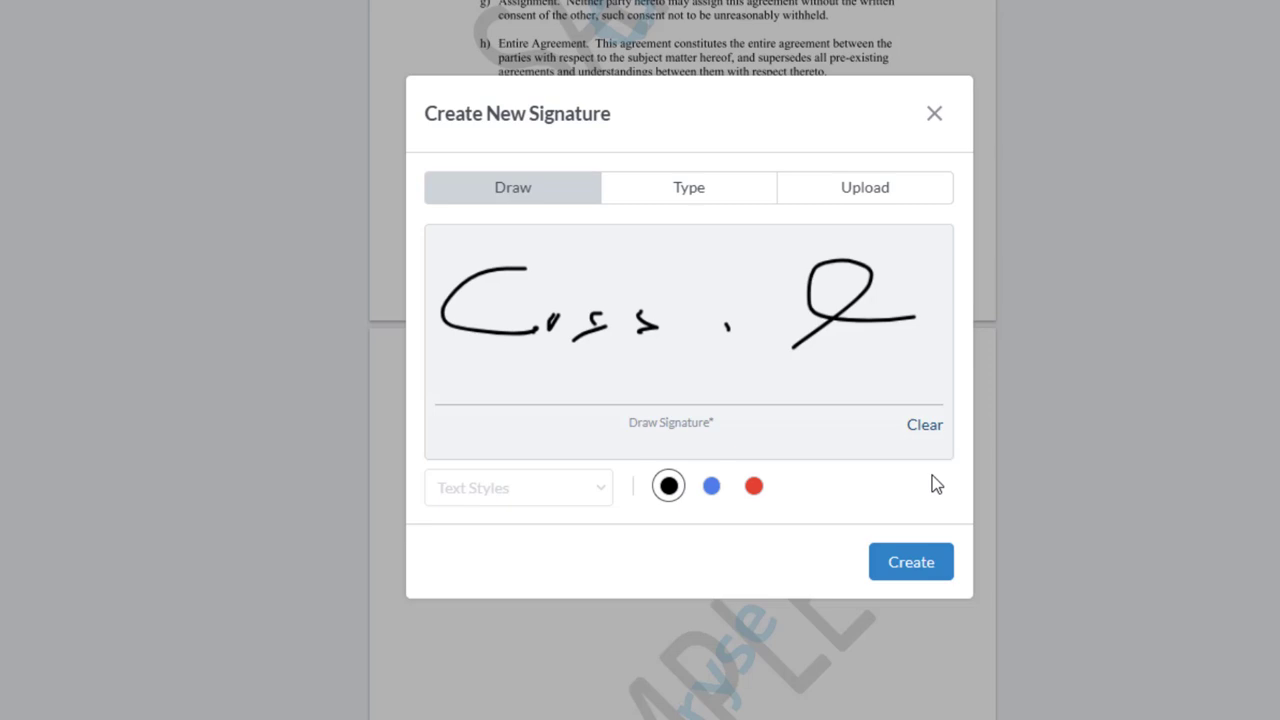
left_click(937, 566)
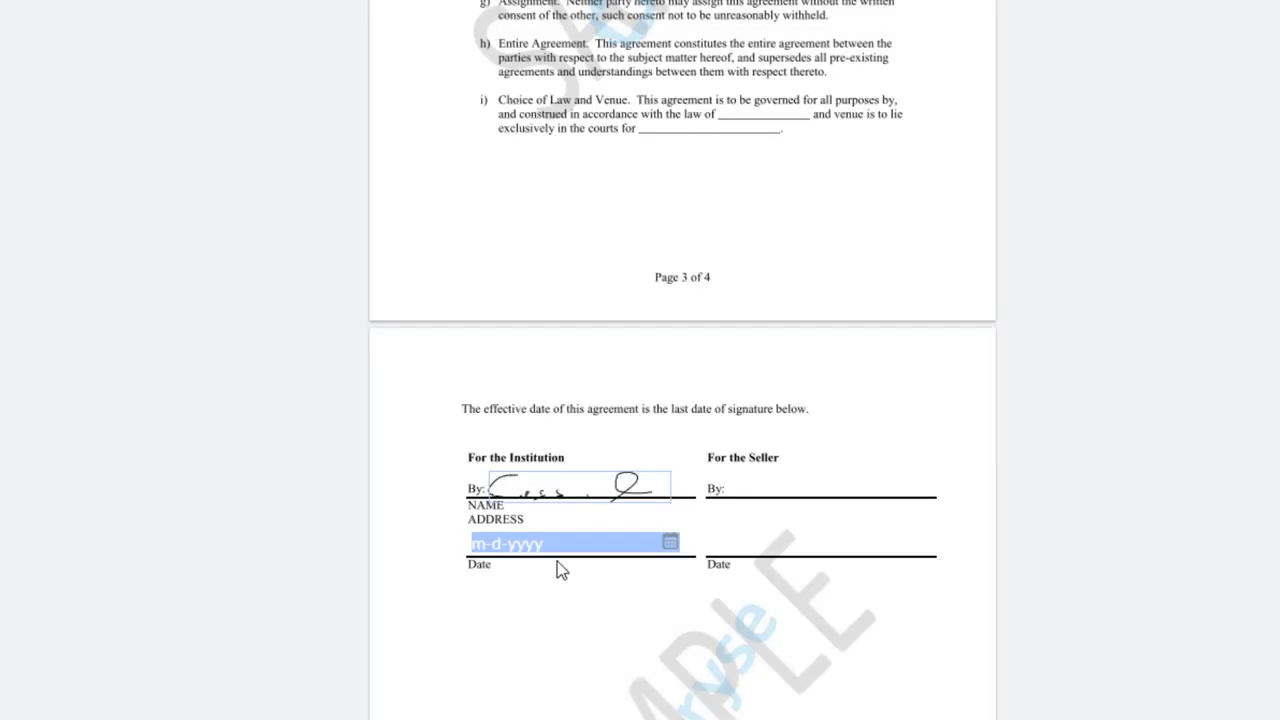
Fill the Date field with today's date, Feb 12, 2025, and complete signing.
left_click(670, 544)
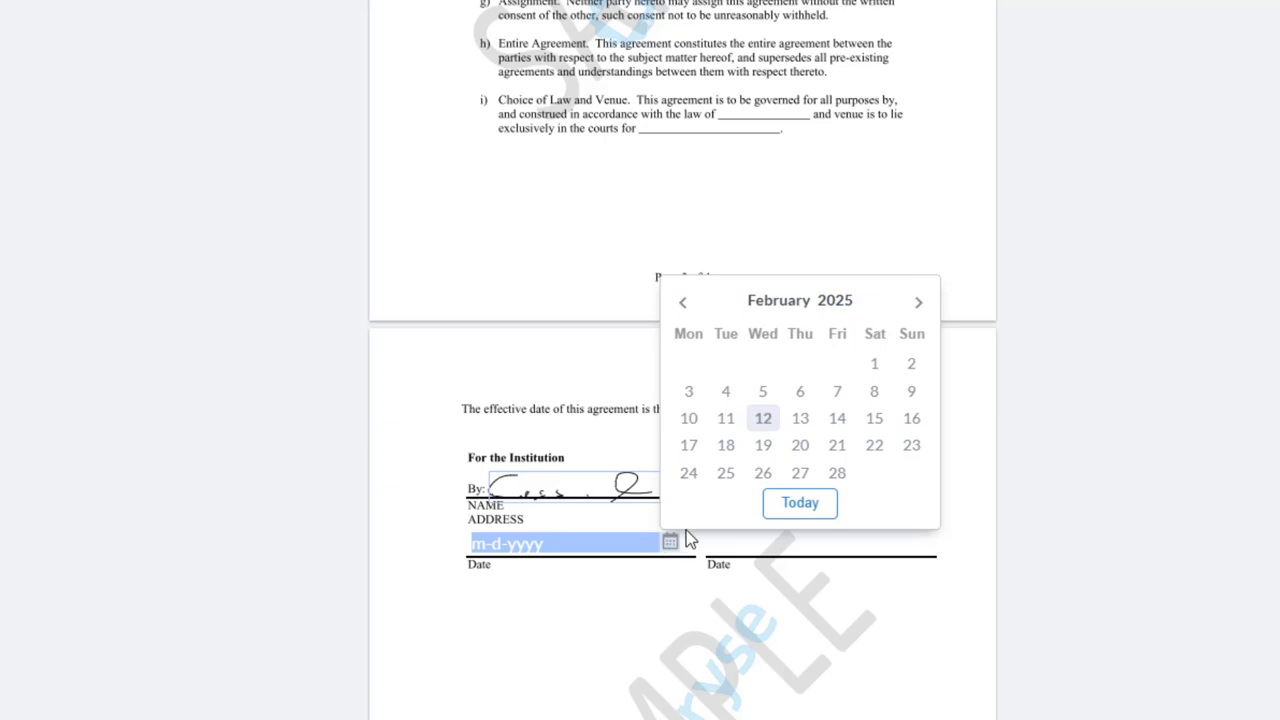
left_click(800, 503)
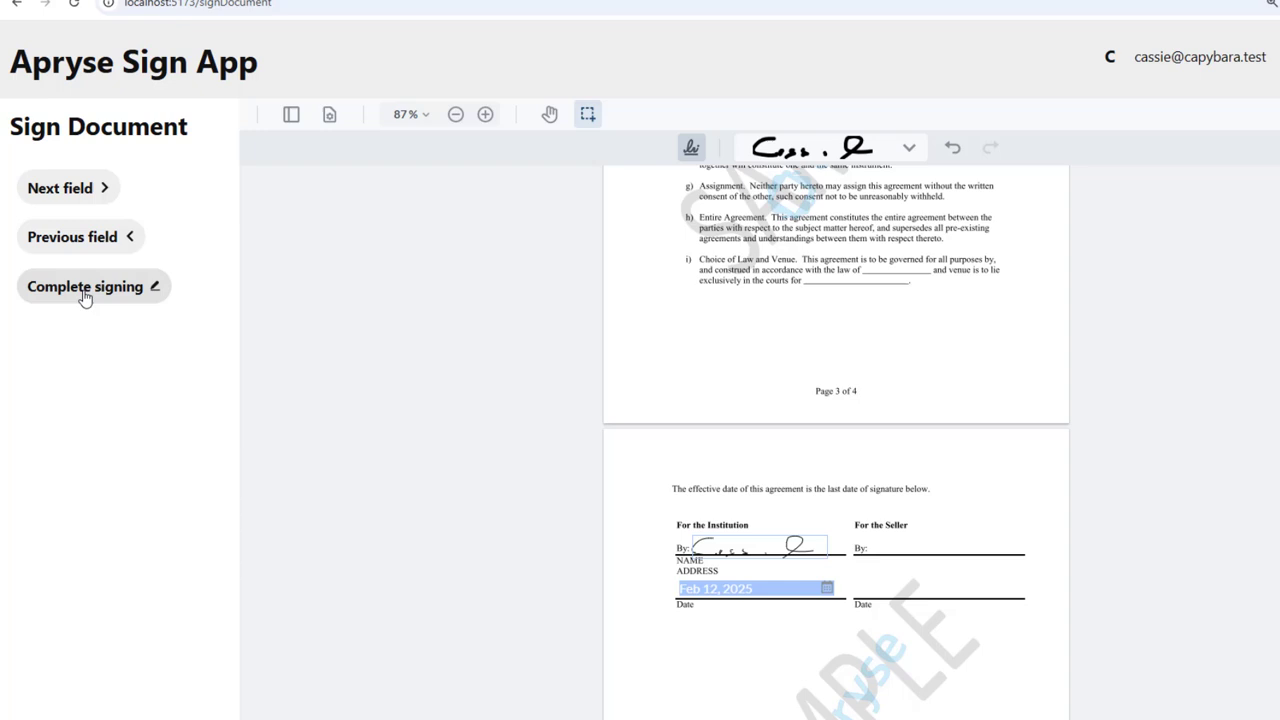
left_click(85, 287)
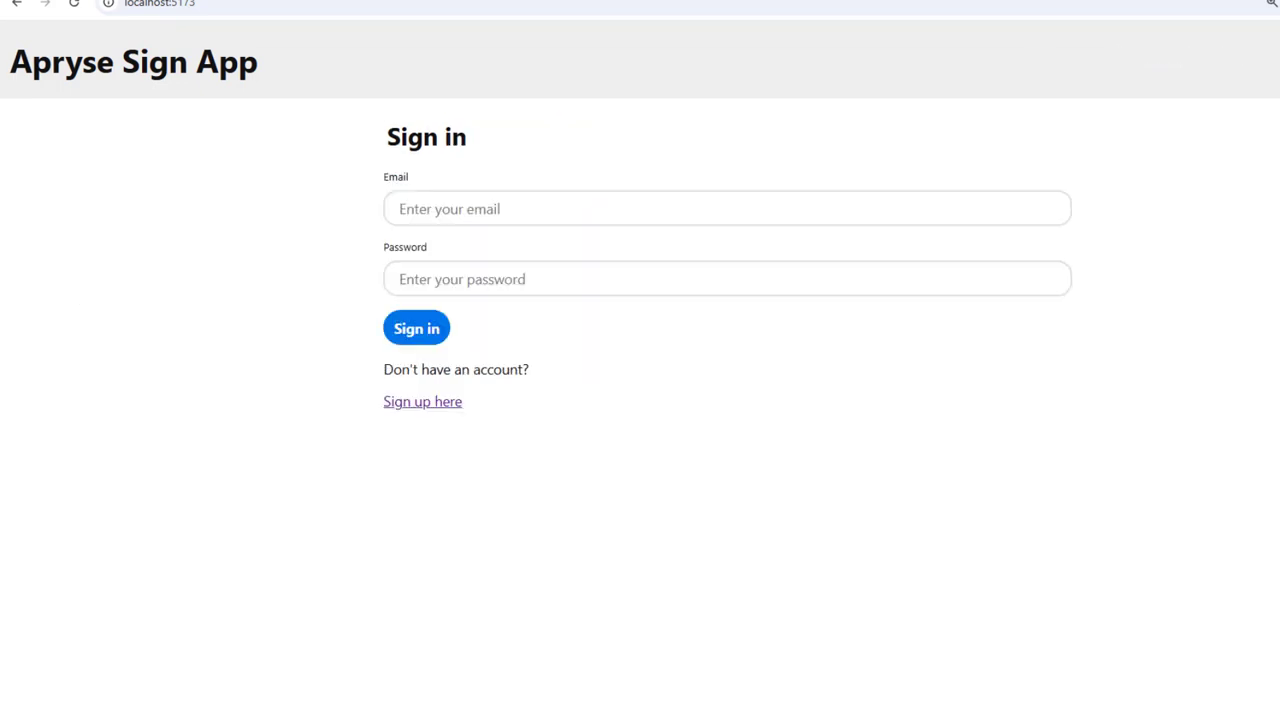
Sign in to Apryse Sign App with the preparer's e-mail address and account password.
left_click(412, 218)
type("and")
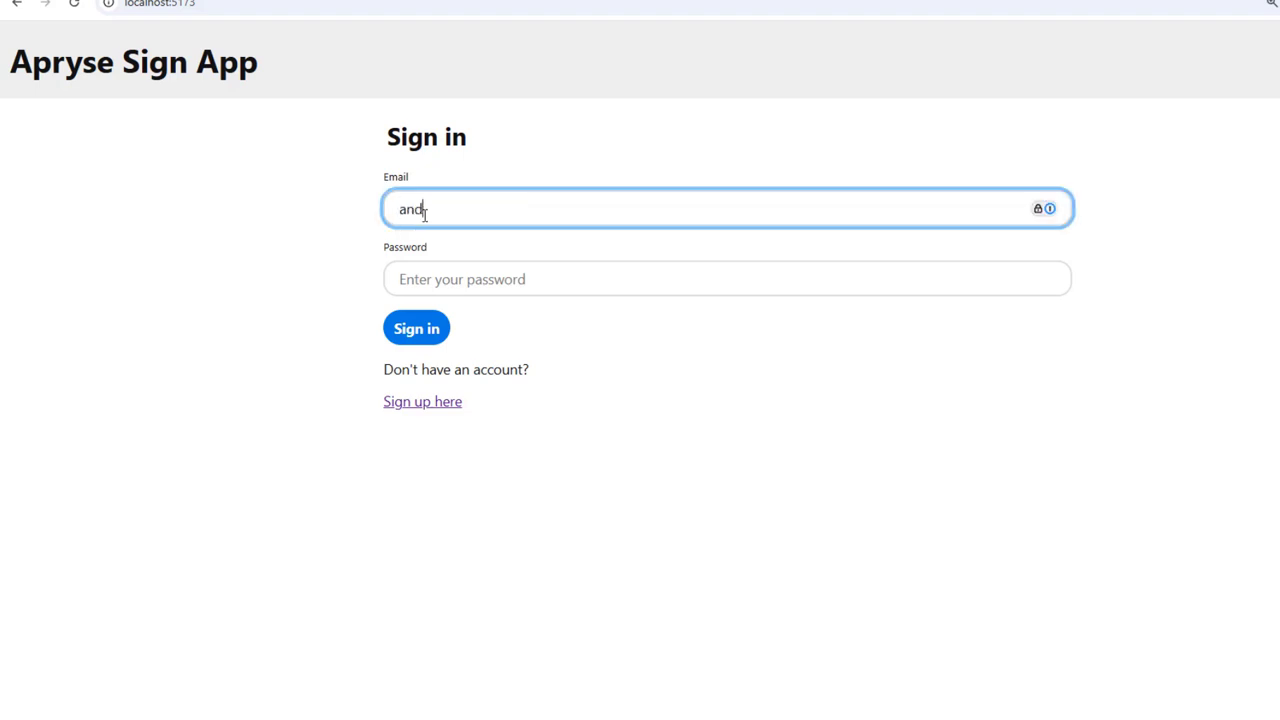
type("y@aardvark.test")
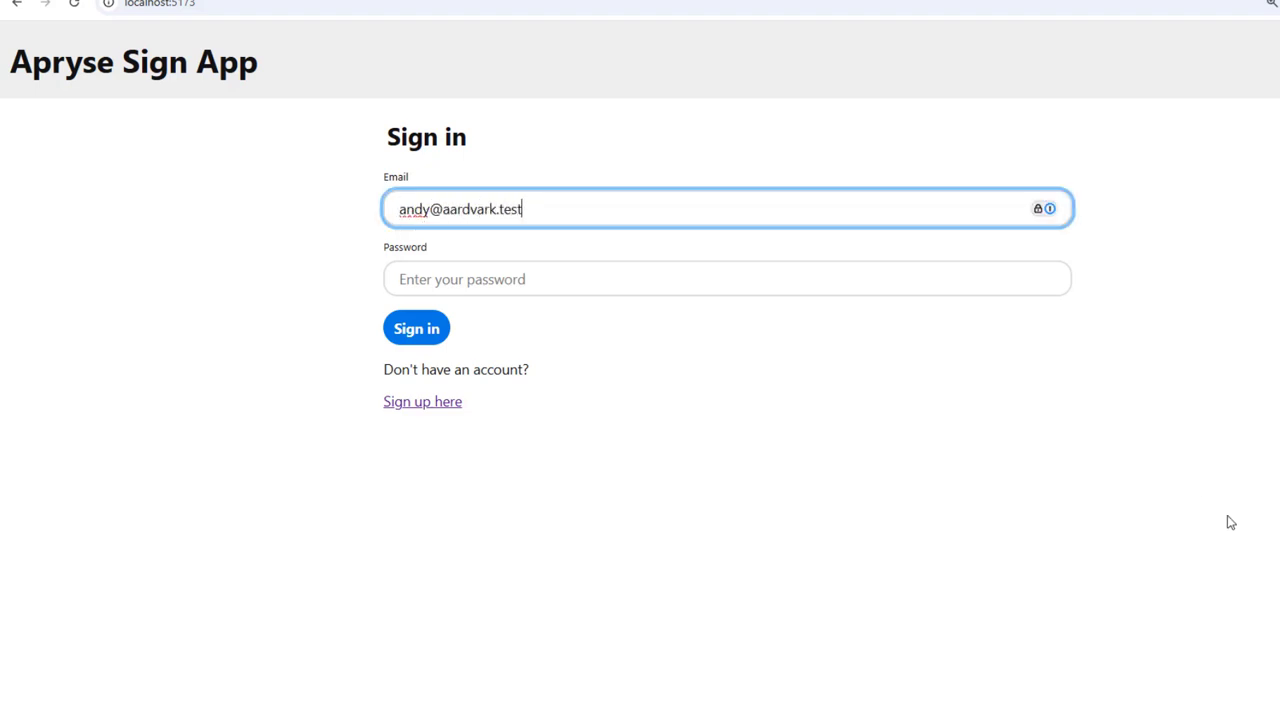
left_click(551, 286)
type("123456")
left_click(440, 332)
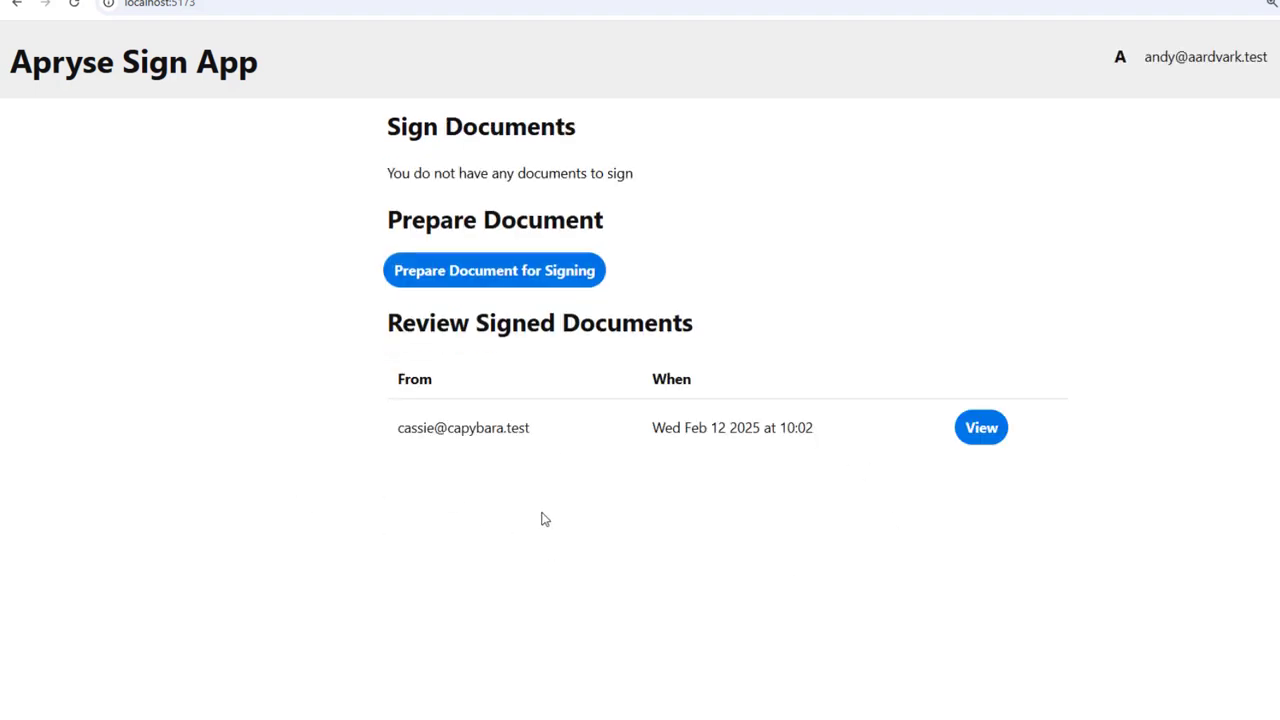
Review the signed agreement's page 4 signature and Feb 12, 2025 date, then finish viewing.
left_click(976, 430)
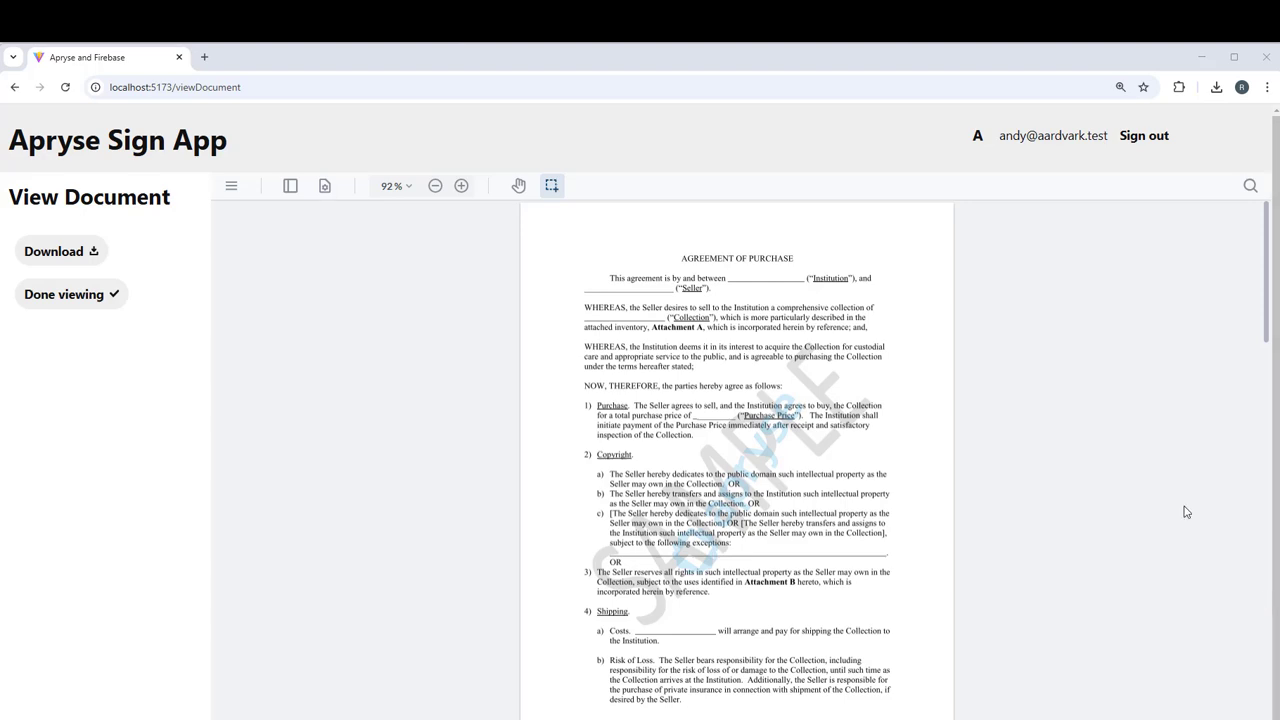
scroll(1185, 512, "down", 15)
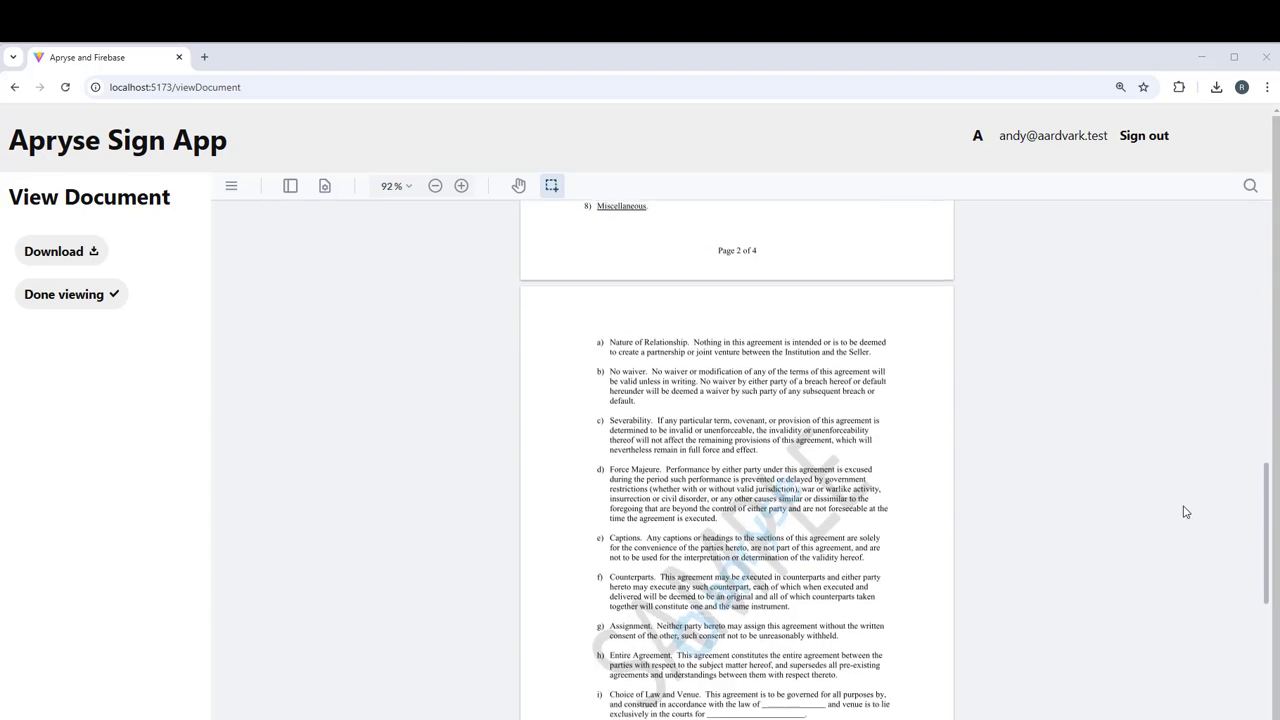
scroll(1185, 512, "down", 3)
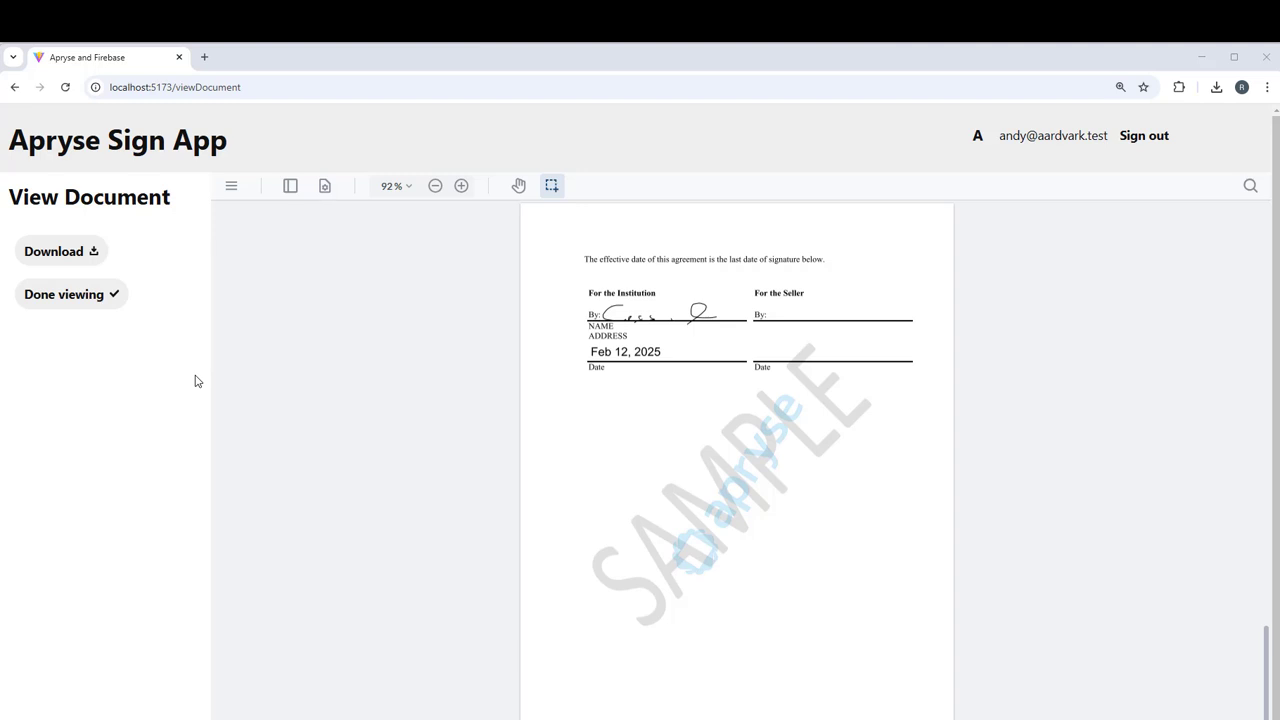
left_click(60, 296)
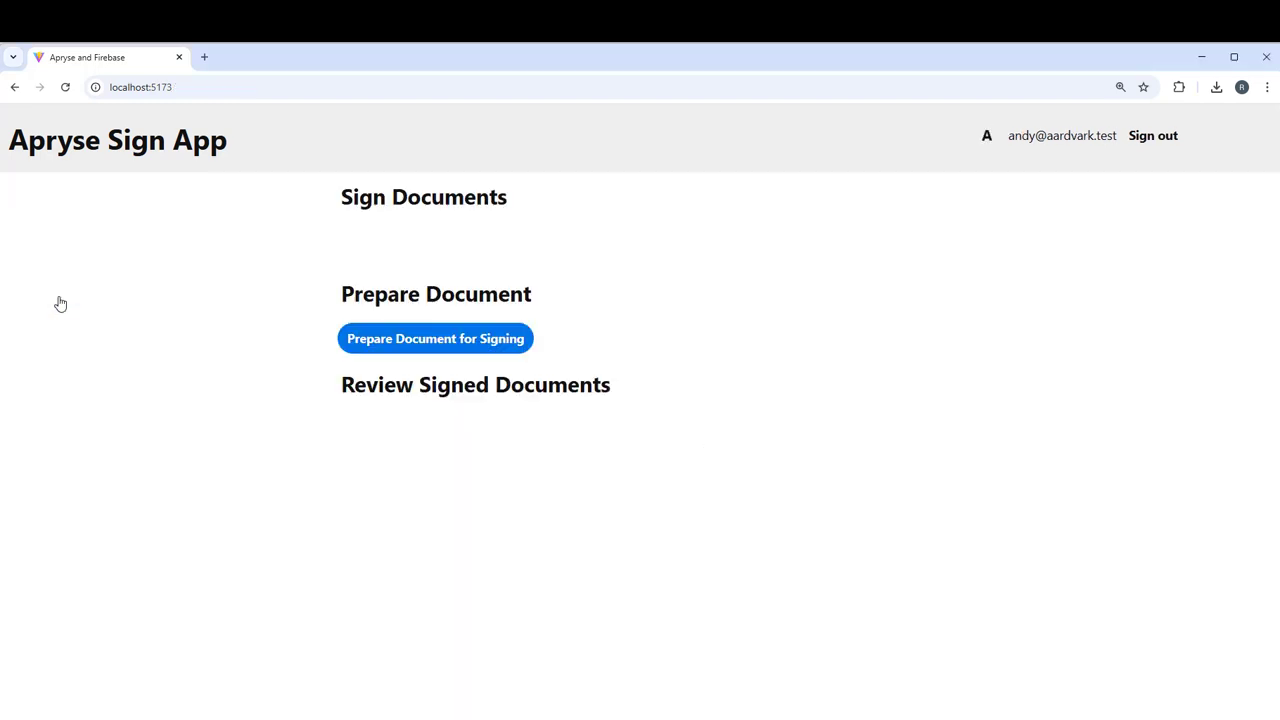